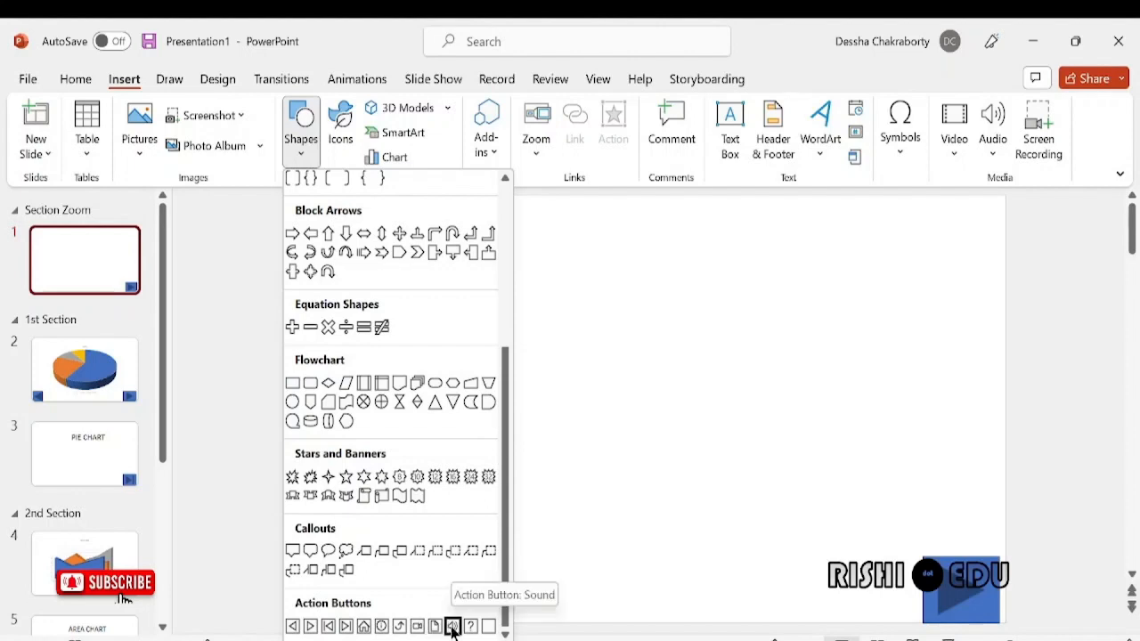
# Add a Sound action button about 3.9 cm high and 4.1 cm wide to slide 1, playing the Chime sound.
pyautogui.click(452, 627)
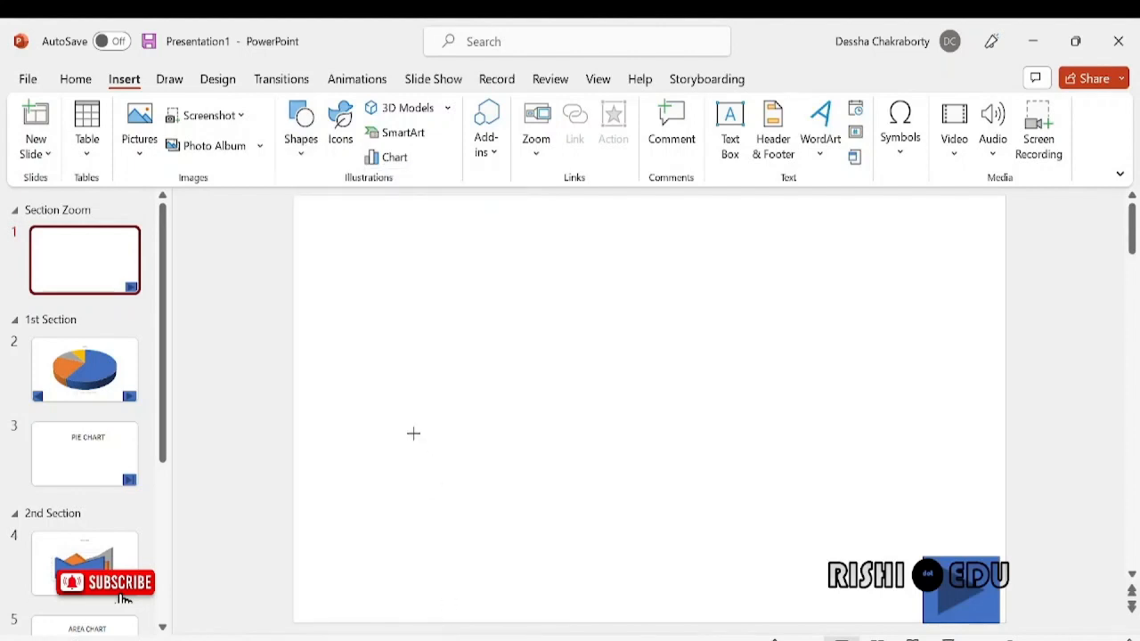
pyautogui.moveTo(423, 467)
pyautogui.mouseDown()
pyautogui.moveTo(447, 478)
pyautogui.moveTo(509, 554)
pyautogui.mouseUp()
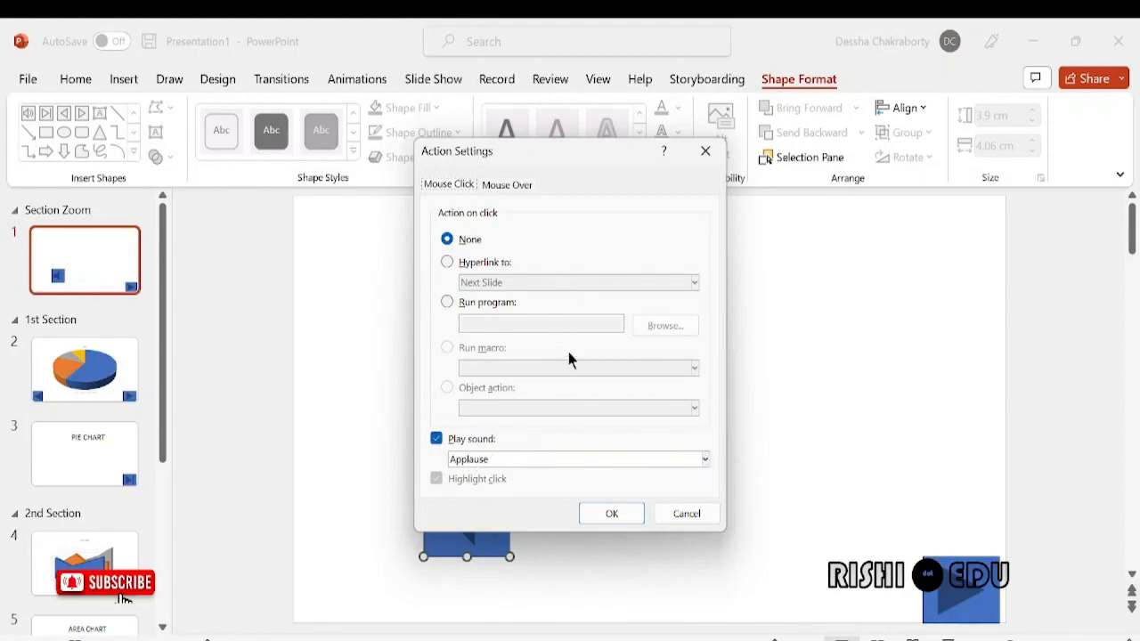
pyautogui.click(704, 461)
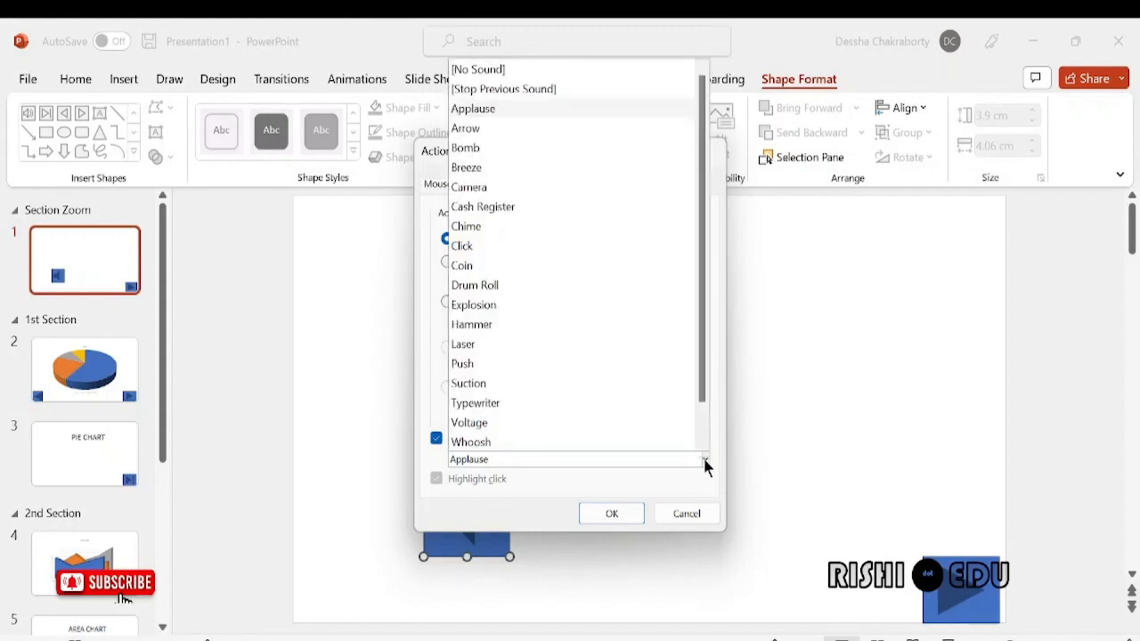
pyautogui.click(512, 224)
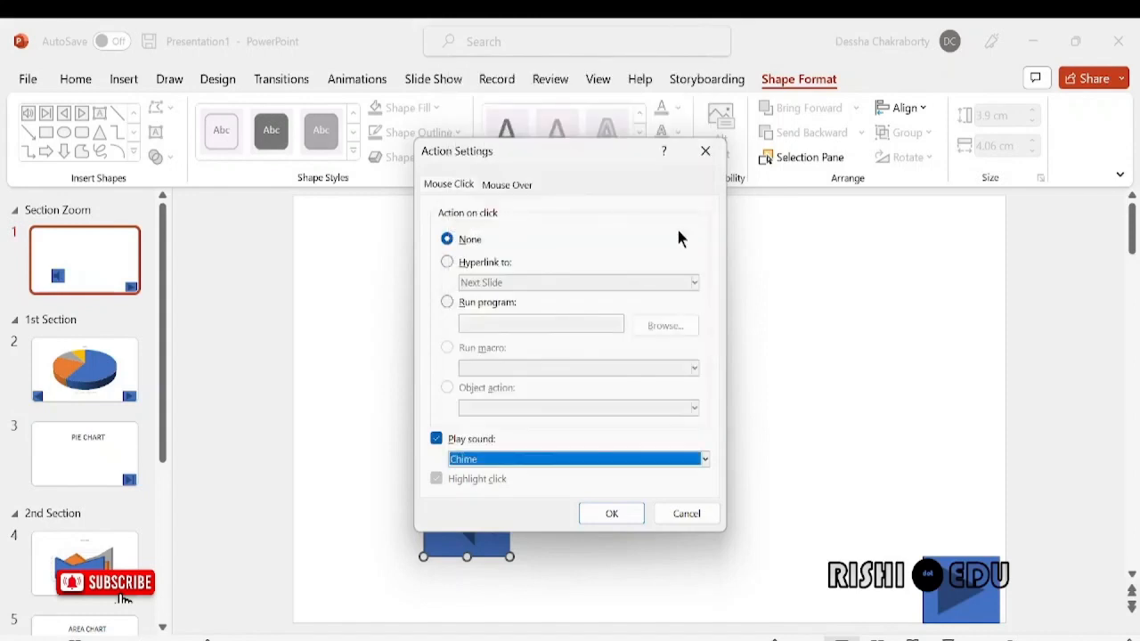
pyautogui.click(611, 513)
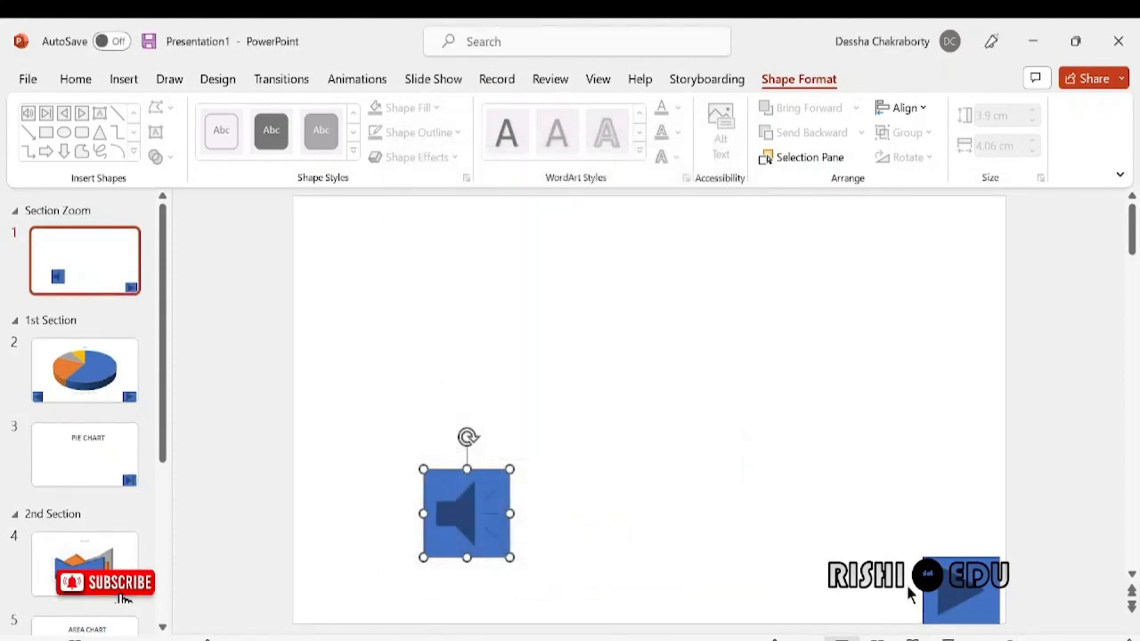
# Preview slide 1 with the sound button in the slide show, and end the show.
pyautogui.click(948, 637)
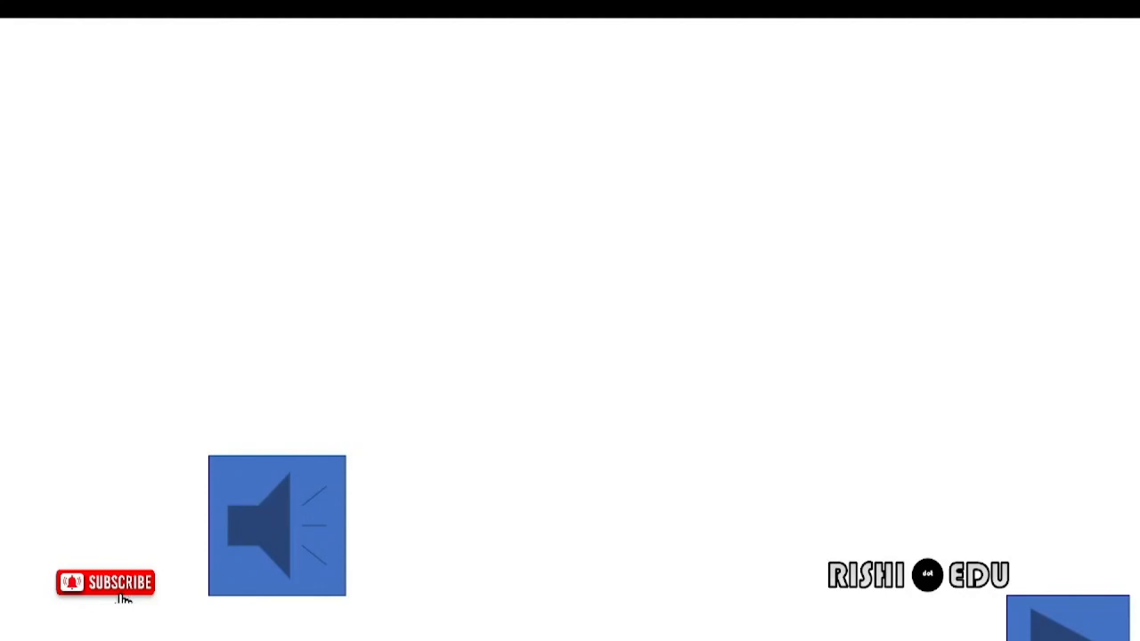
pyautogui.rightClick(121, 596)
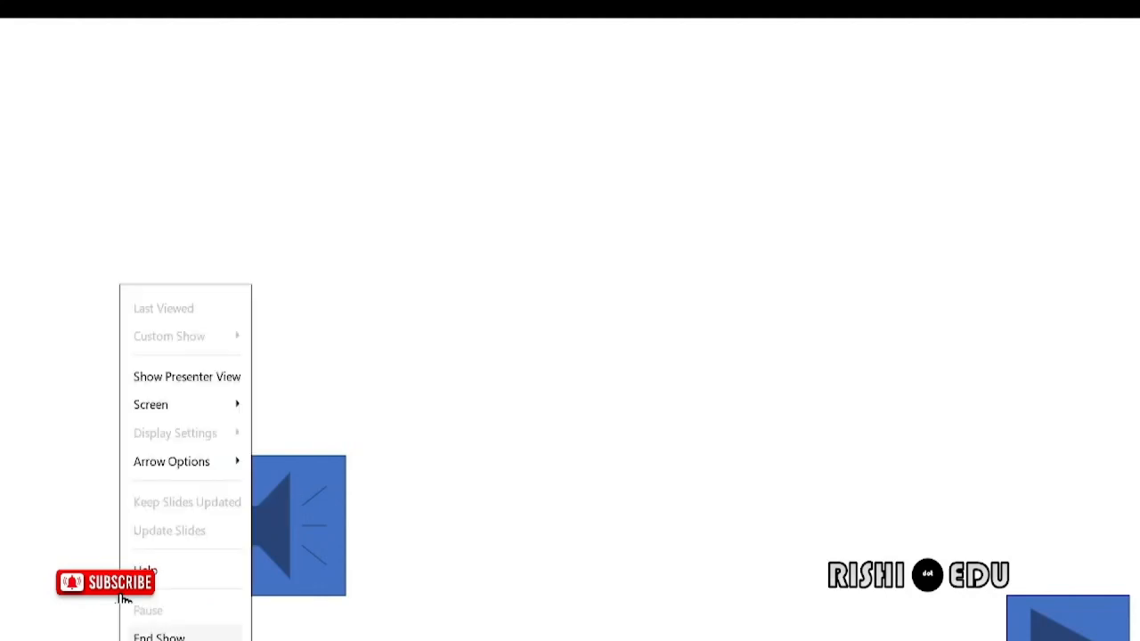
pyautogui.press('Return')
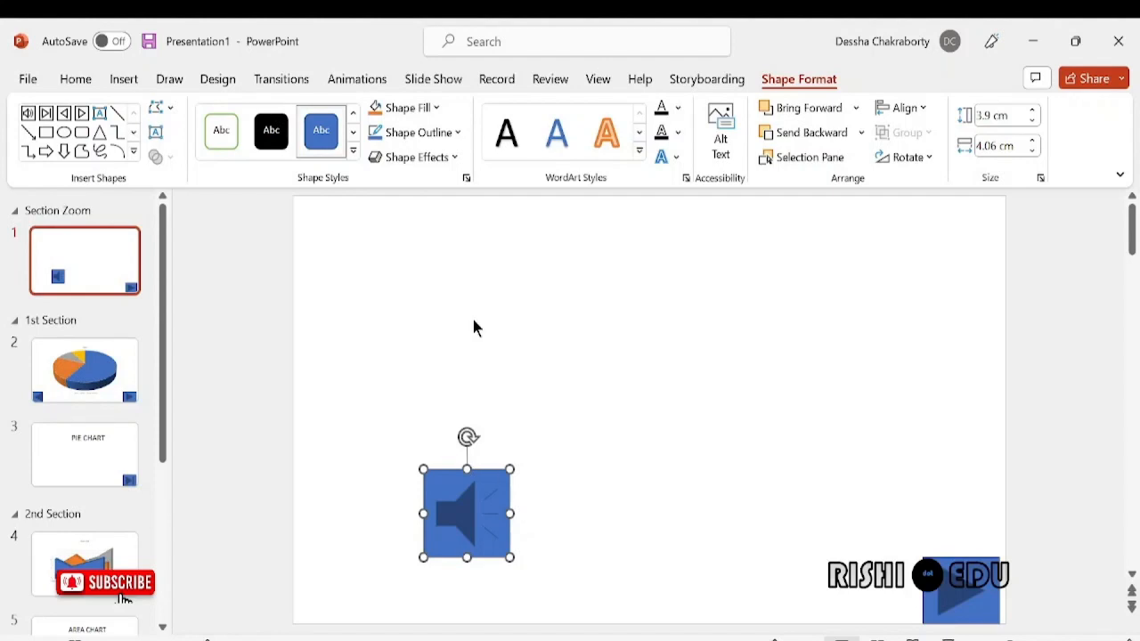
pyautogui.click(78, 89)
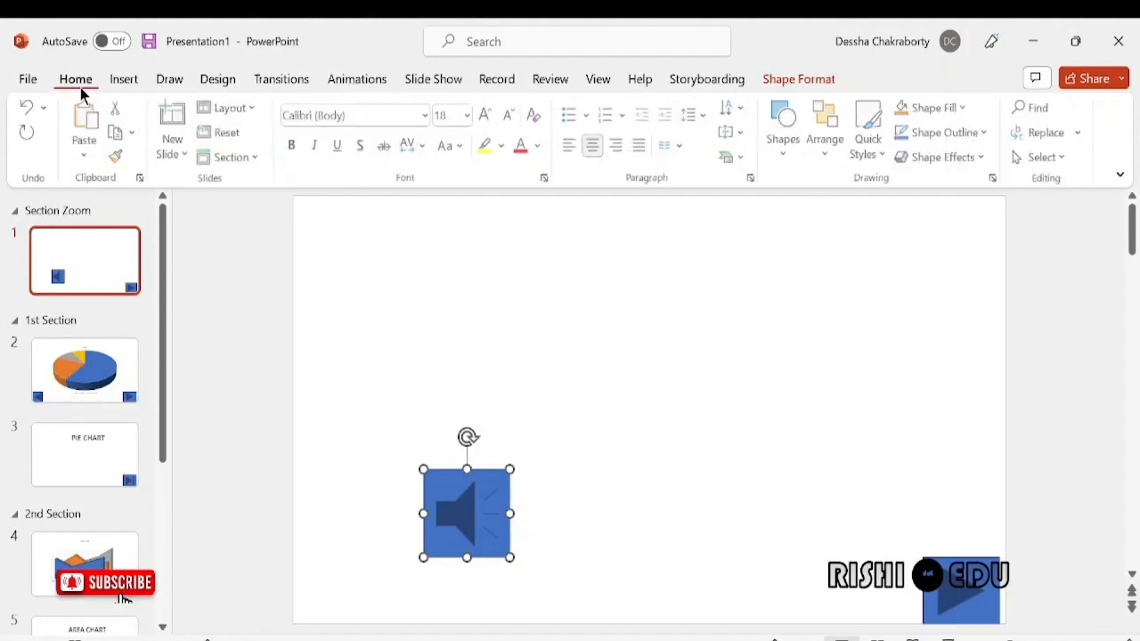
pyautogui.click(112, 87)
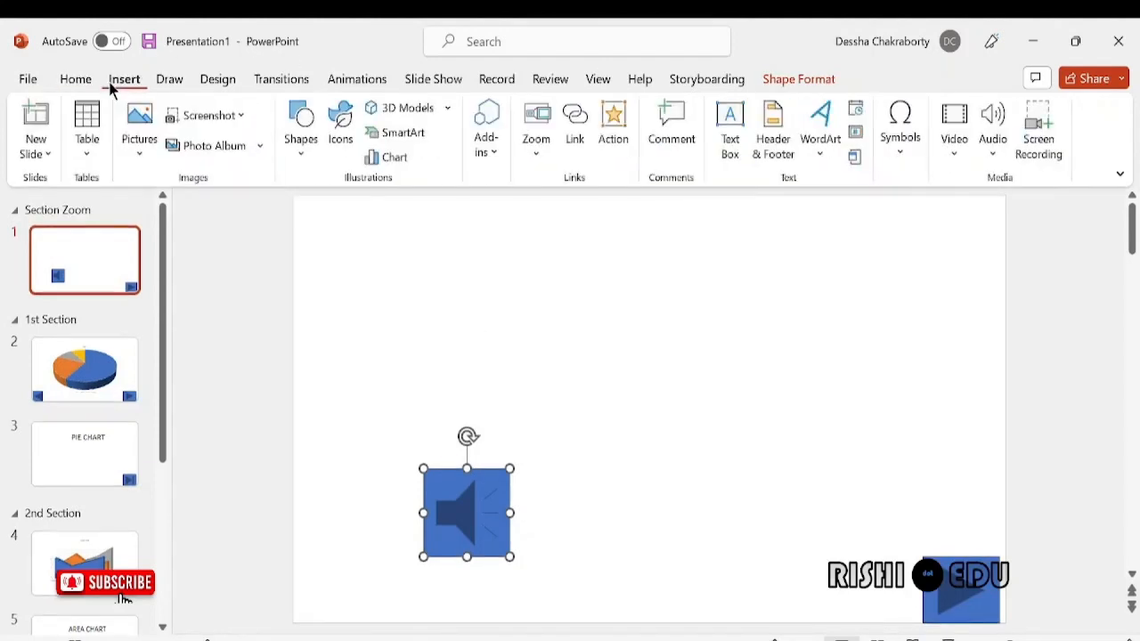
pyautogui.click(619, 137)
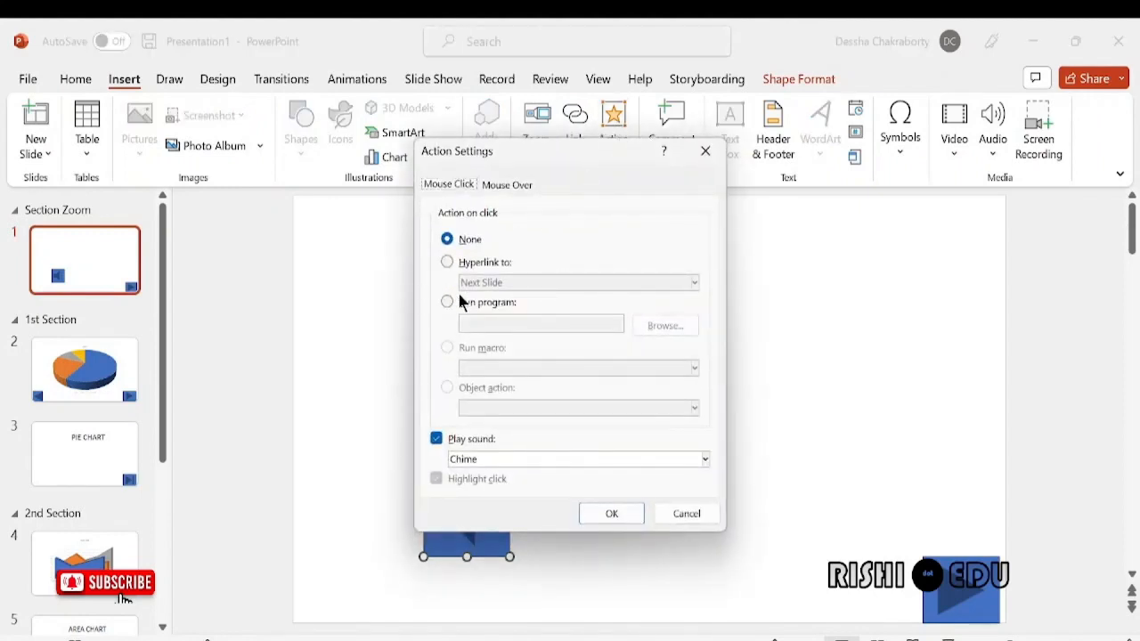
pyautogui.click(446, 261)
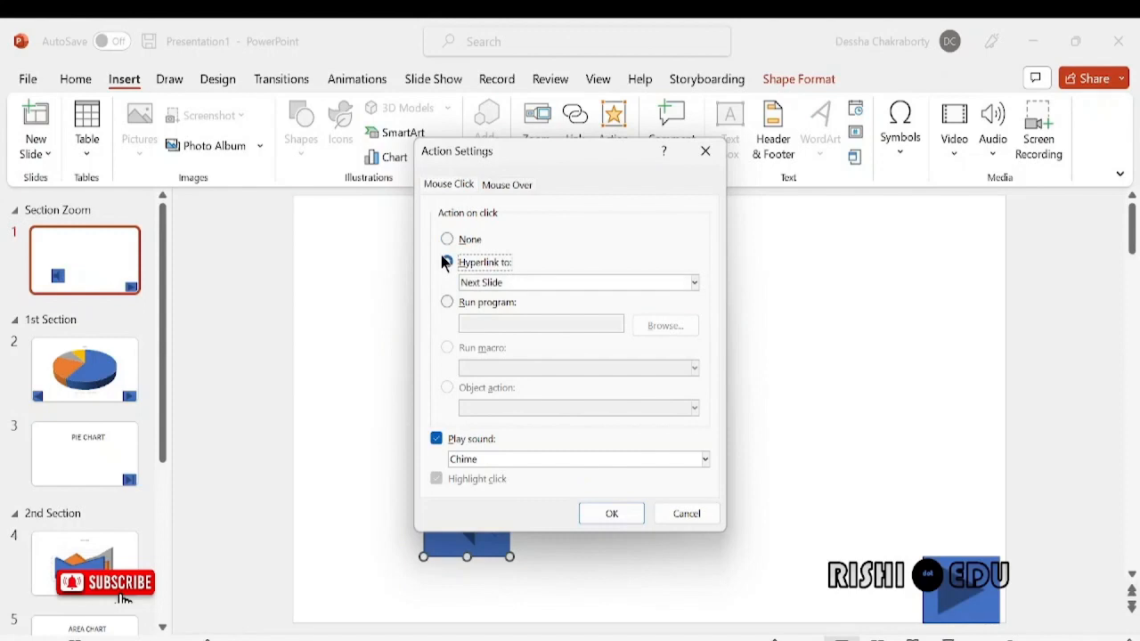
pyautogui.click(447, 302)
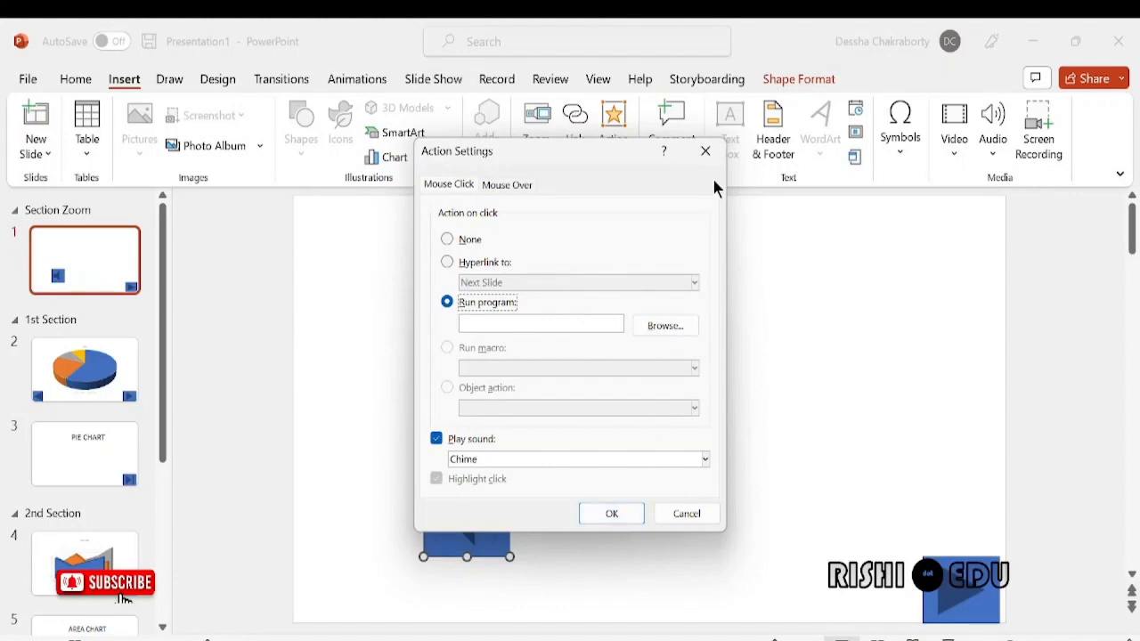
pyautogui.click(705, 152)
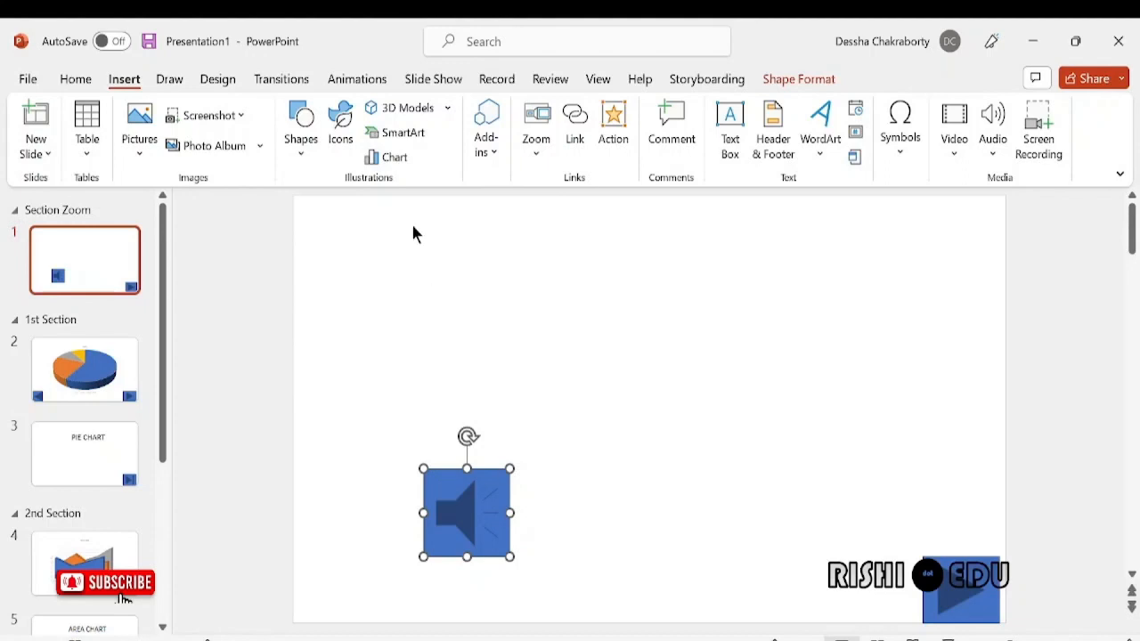
pyautogui.click(611, 143)
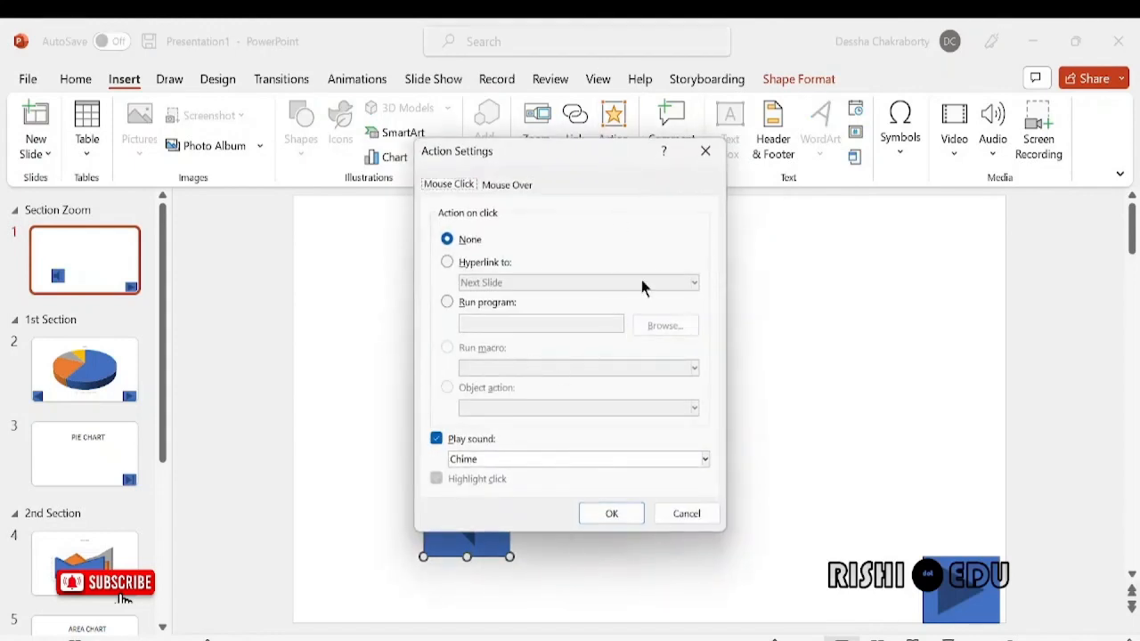
pyautogui.click(705, 152)
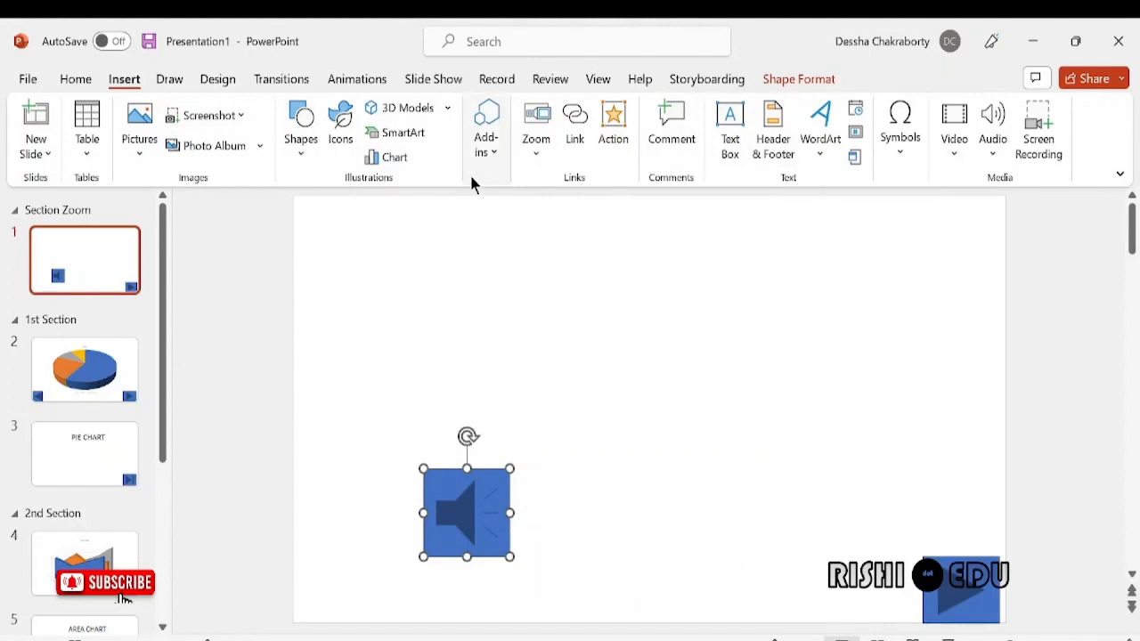
# Draw a rectangle about 3 cm high and 7.4 cm wide on slide 1, above the sound and forward buttons.
pyautogui.click(298, 144)
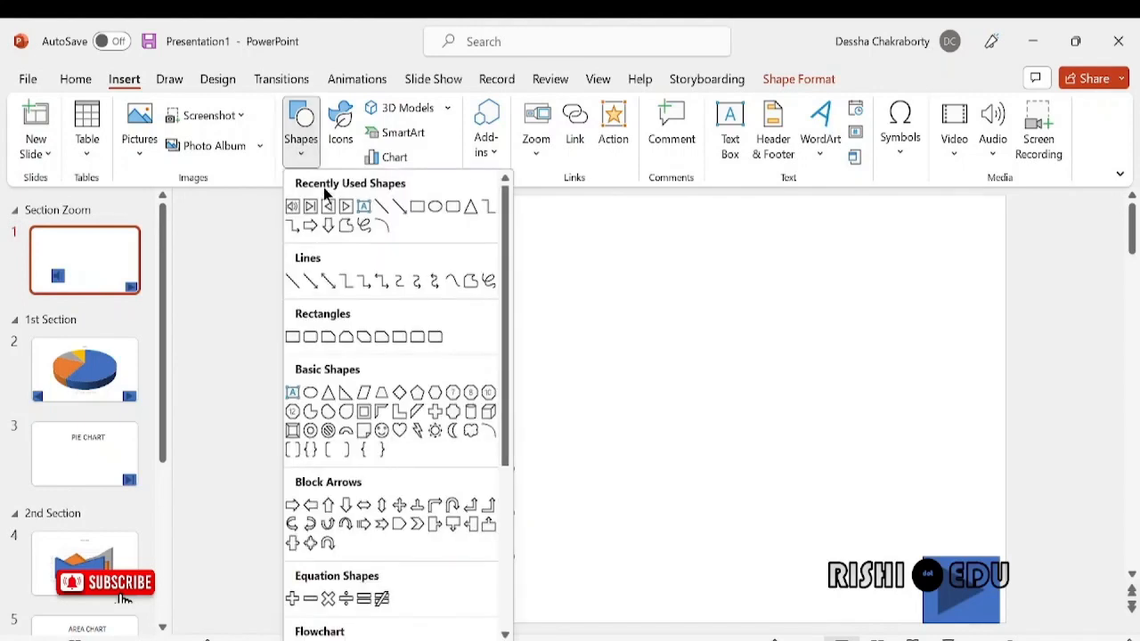
pyautogui.click(292, 335)
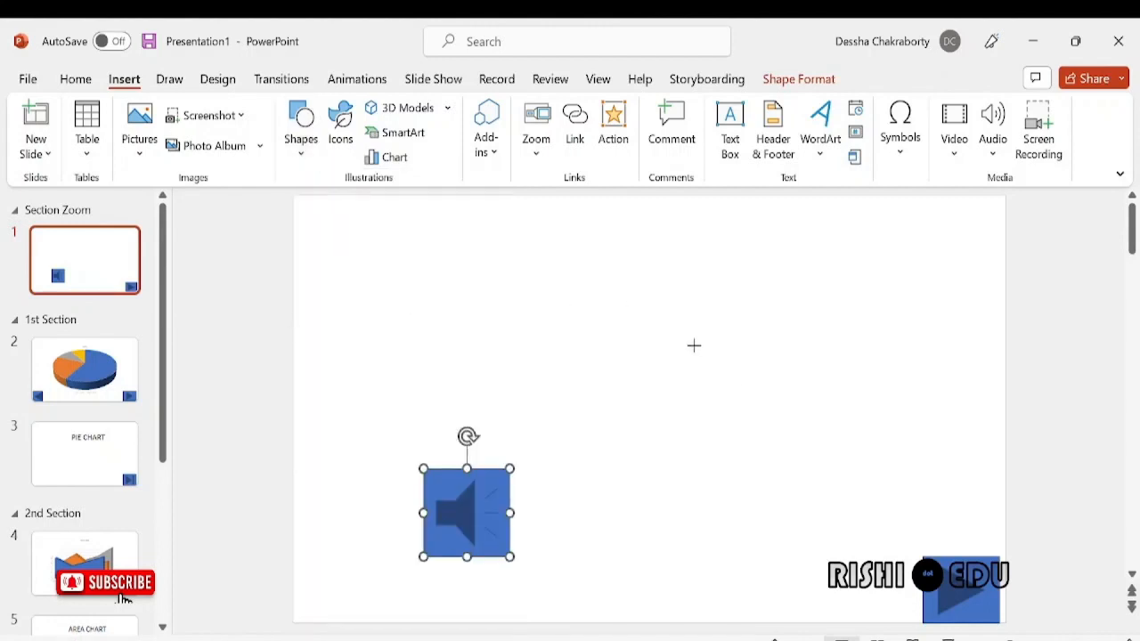
pyautogui.moveTo(669, 342); pyautogui.dragTo(825, 411)
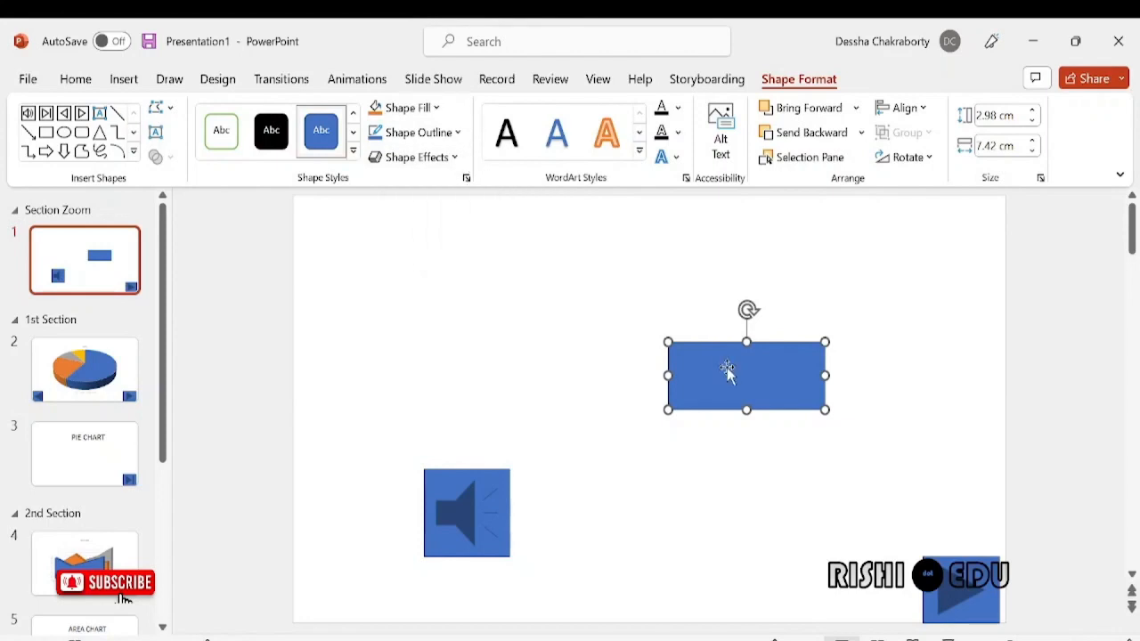
# Assign the rectangle a mouse-click action that hyperlinks to Slide 5.
pyautogui.click(113, 81)
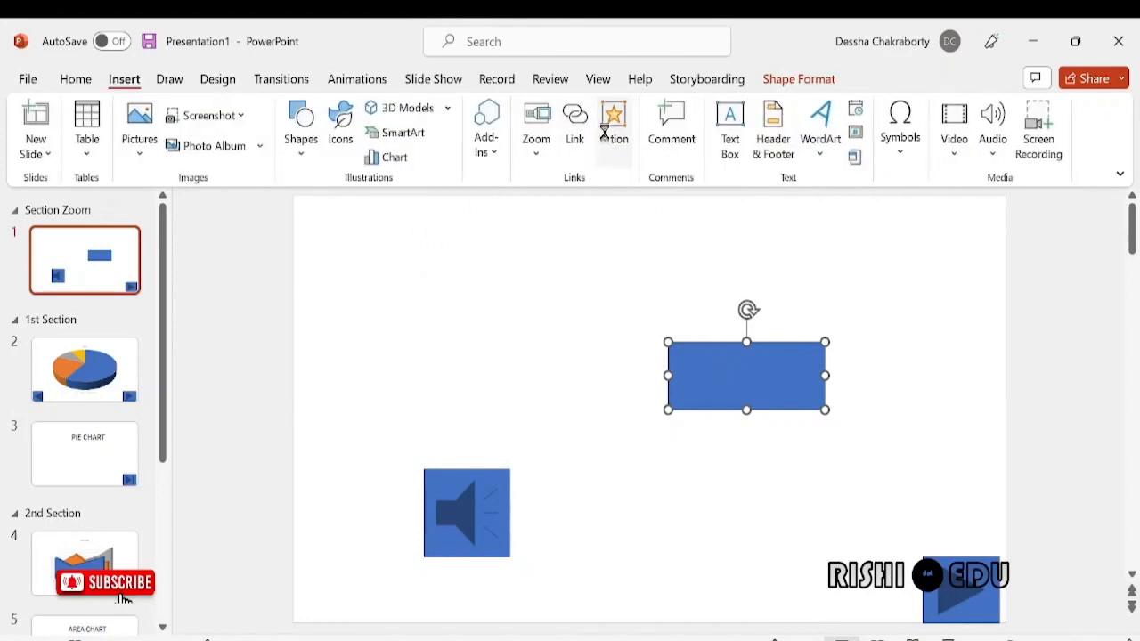
pyautogui.click(605, 138)
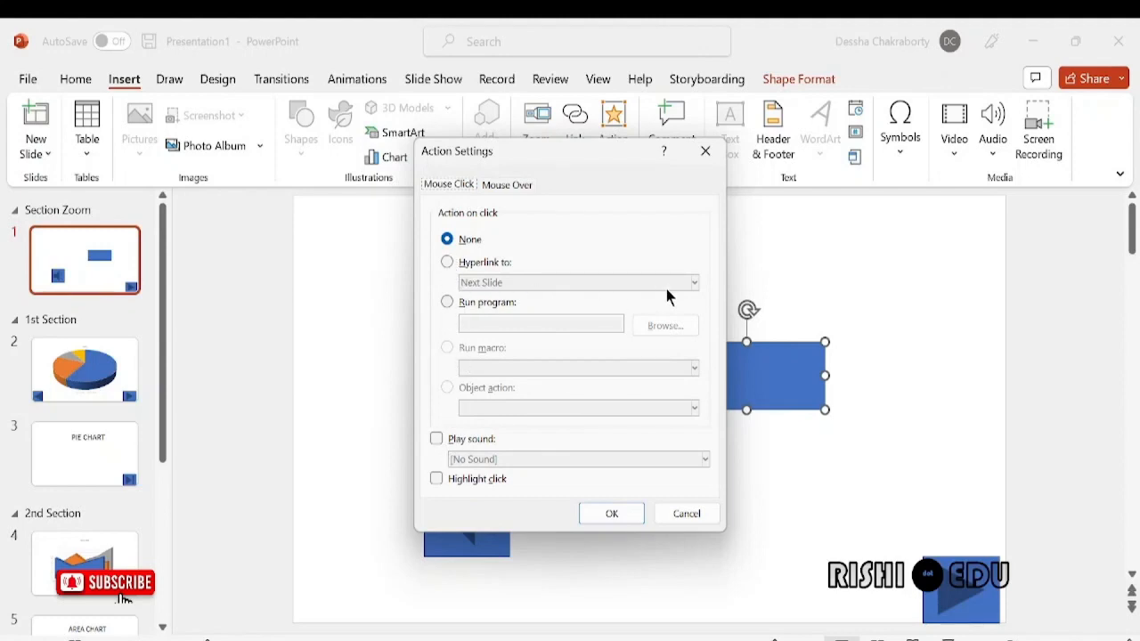
pyautogui.click(447, 263)
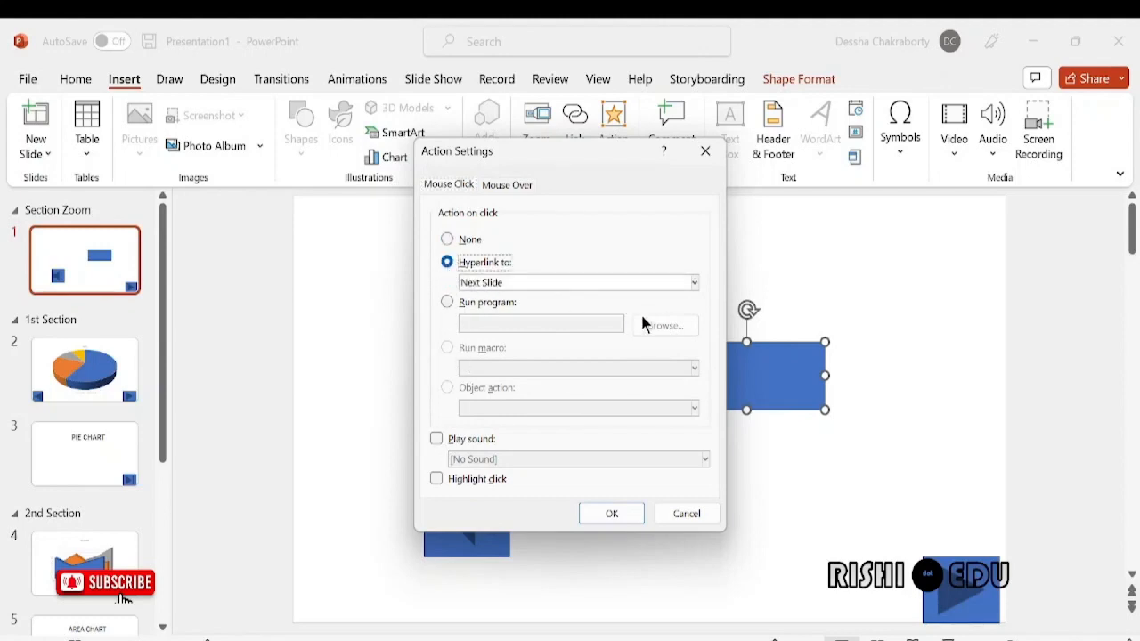
pyautogui.click(695, 284)
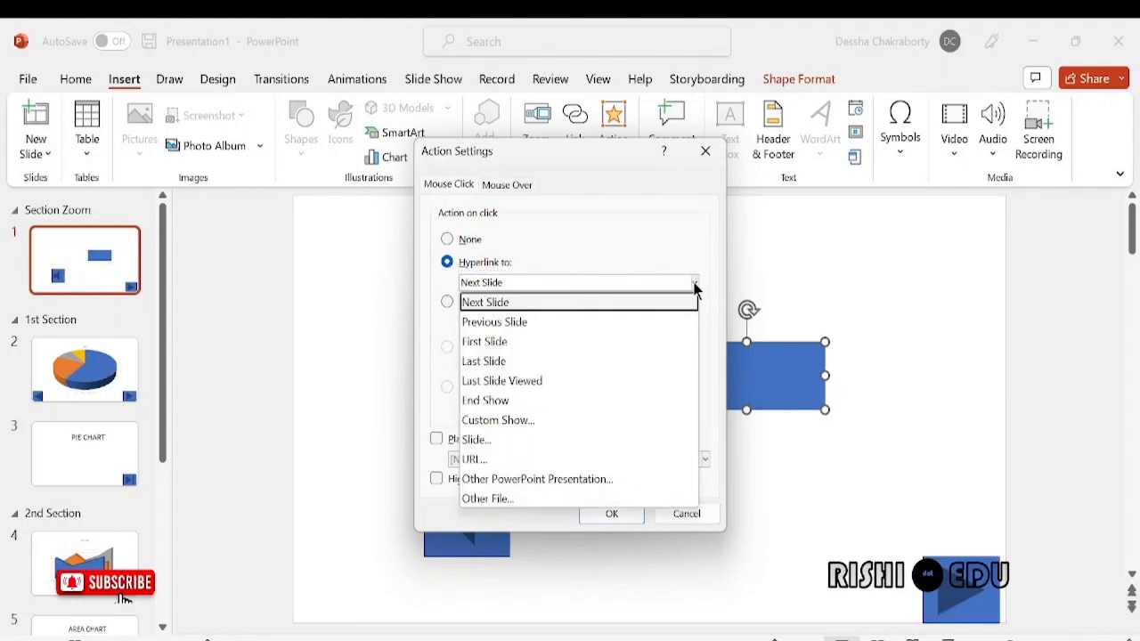
pyautogui.click(496, 441)
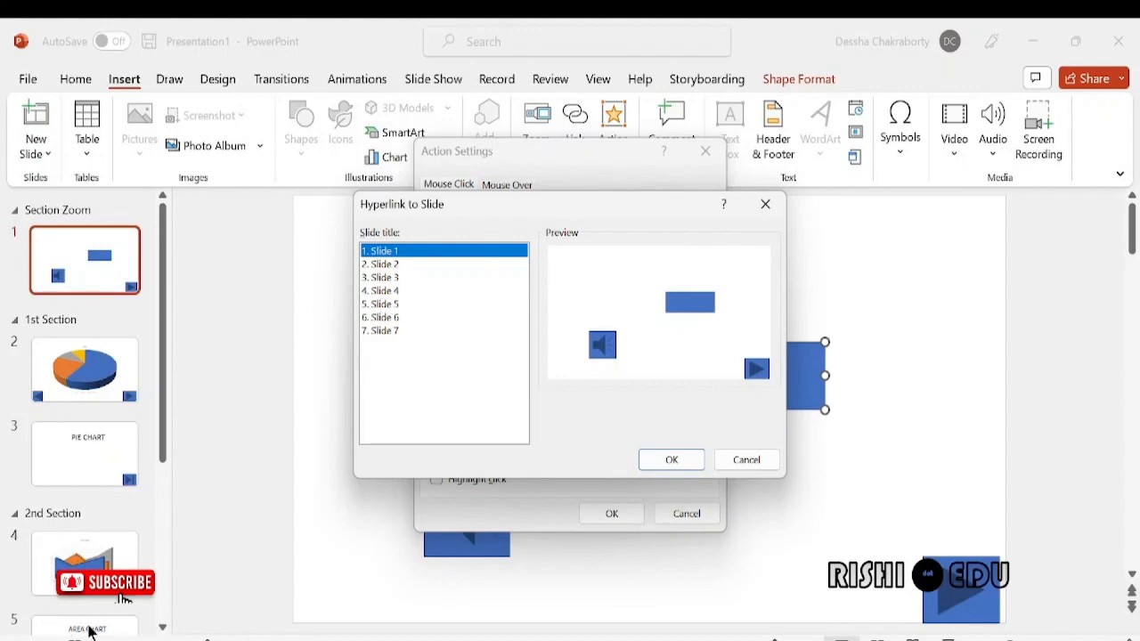
pyautogui.click(389, 307)
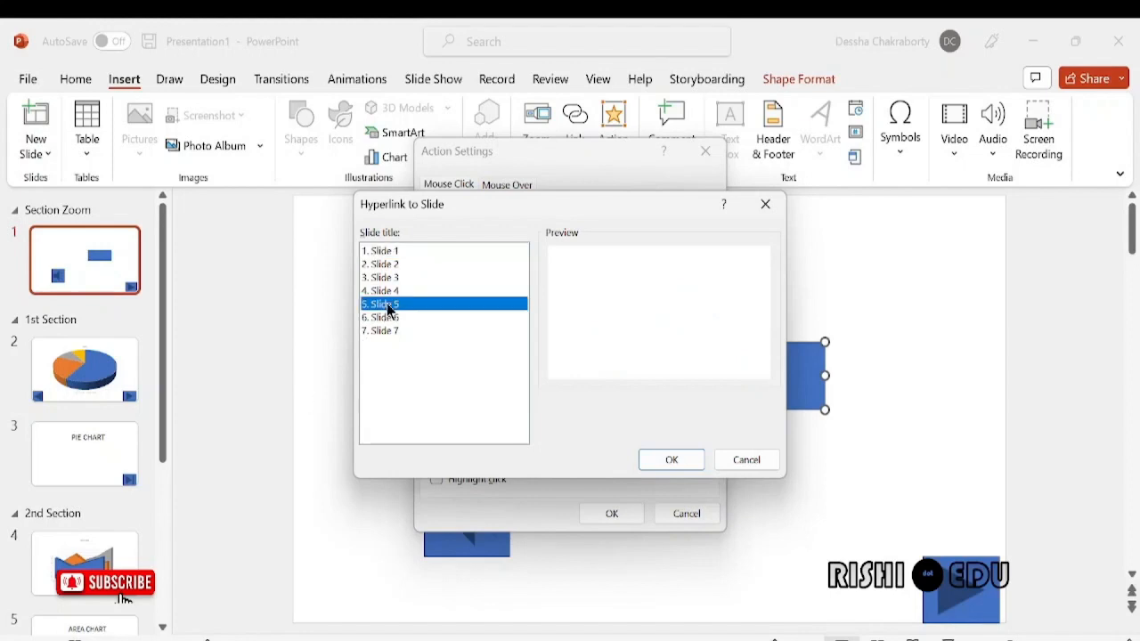
pyautogui.click(663, 462)
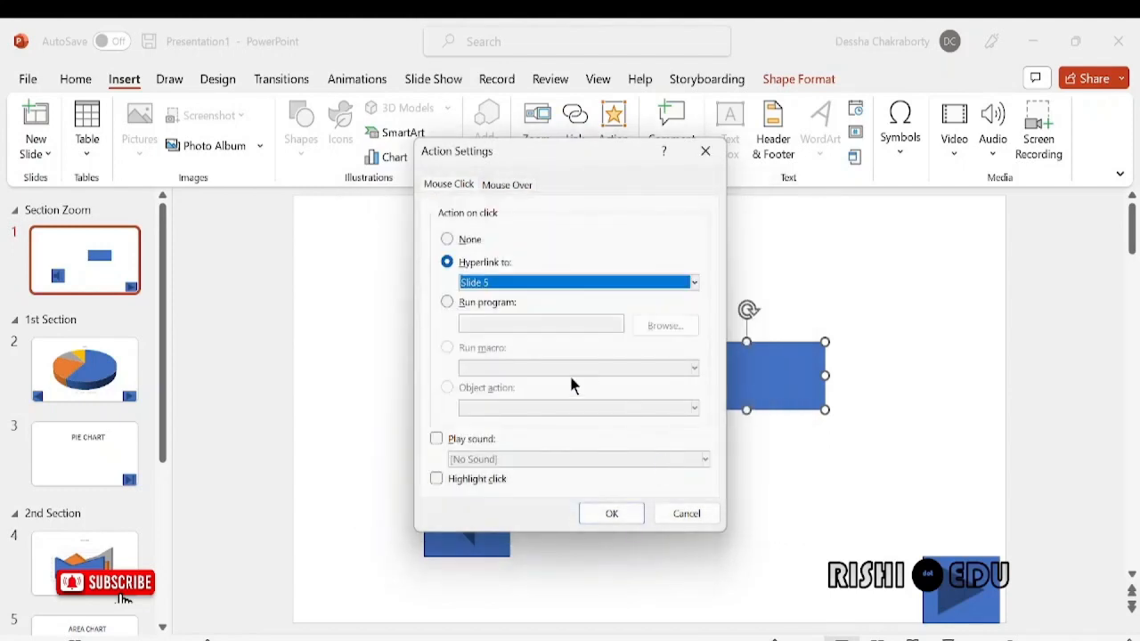
pyautogui.click(615, 517)
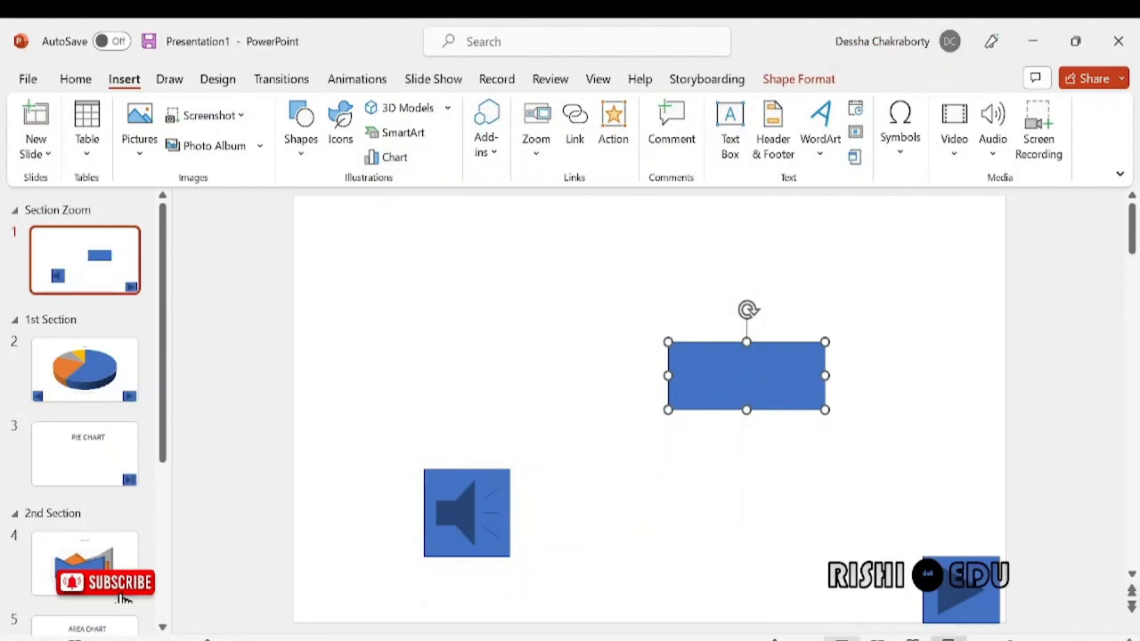
# Test the rectangle's hyperlink in the slide show from slide 1, and end the show.
pyautogui.click(948, 639)
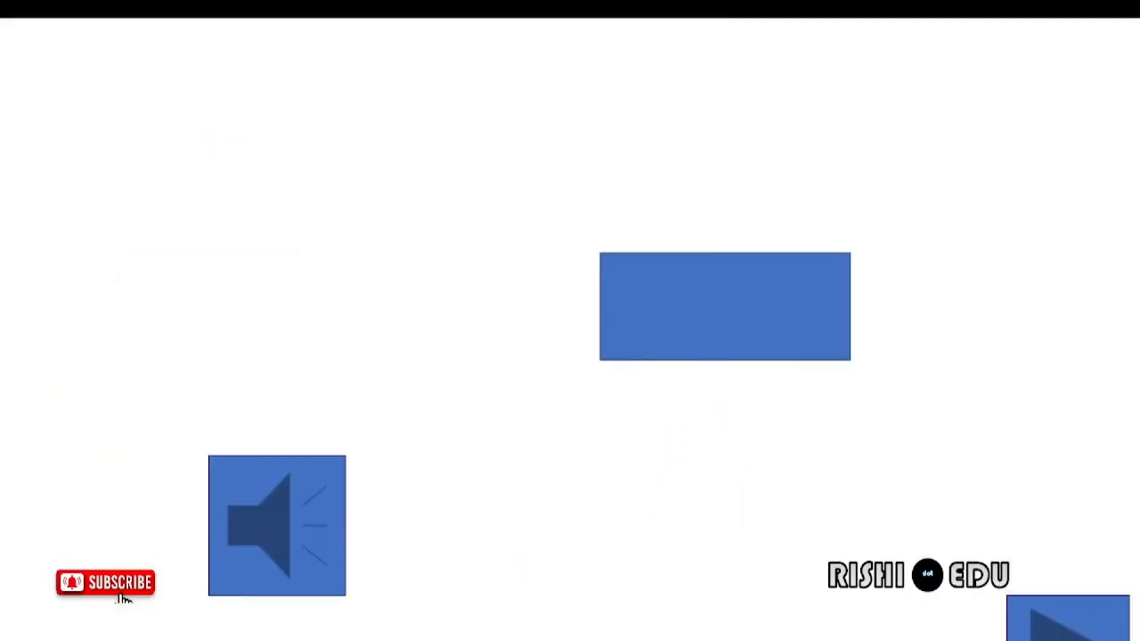
pyautogui.click(751, 295)
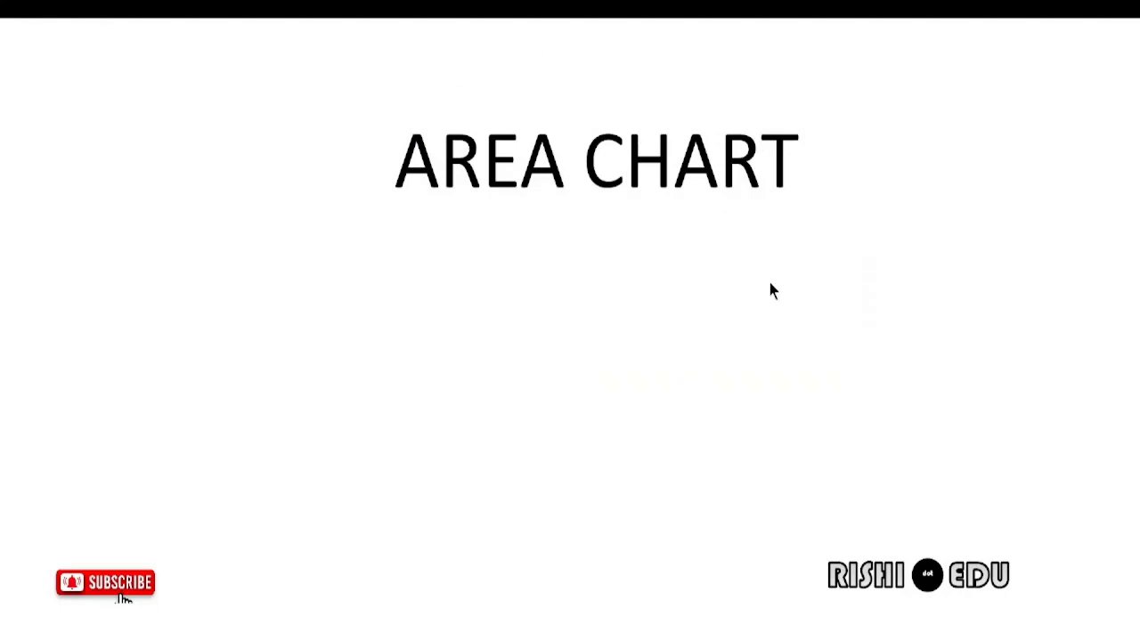
pyautogui.rightClick(123, 599)
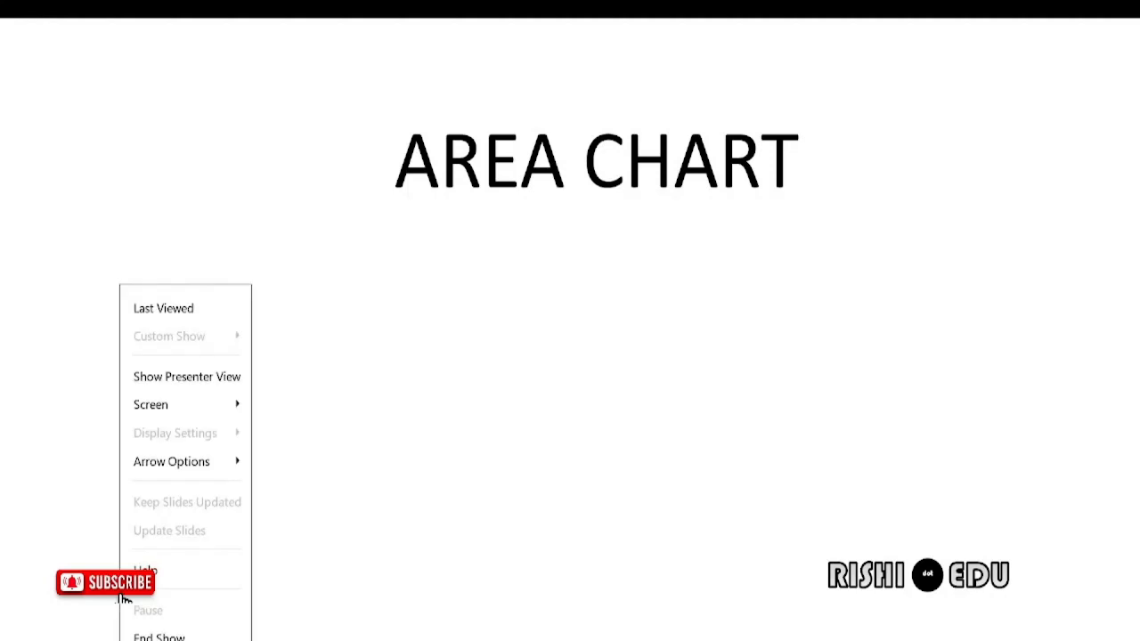
pyautogui.click(159, 636)
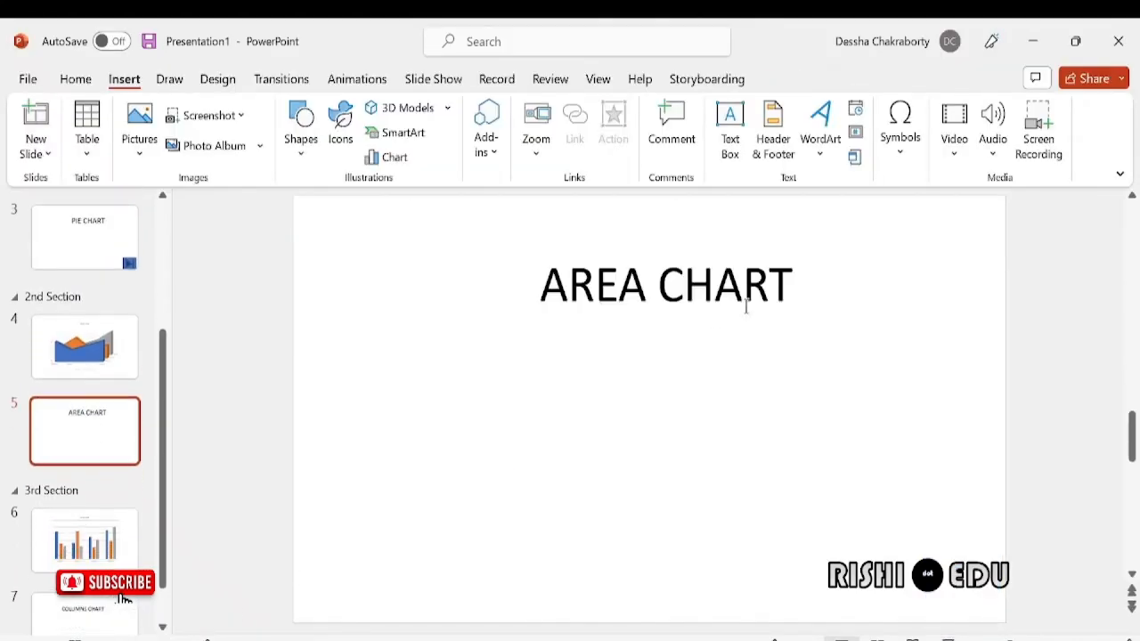
# Return to slide 1 and label the rectangle "Slide no 5".
pyautogui.moveTo(166, 432); pyautogui.dragTo(154, 254)
pyautogui.click(107, 247)
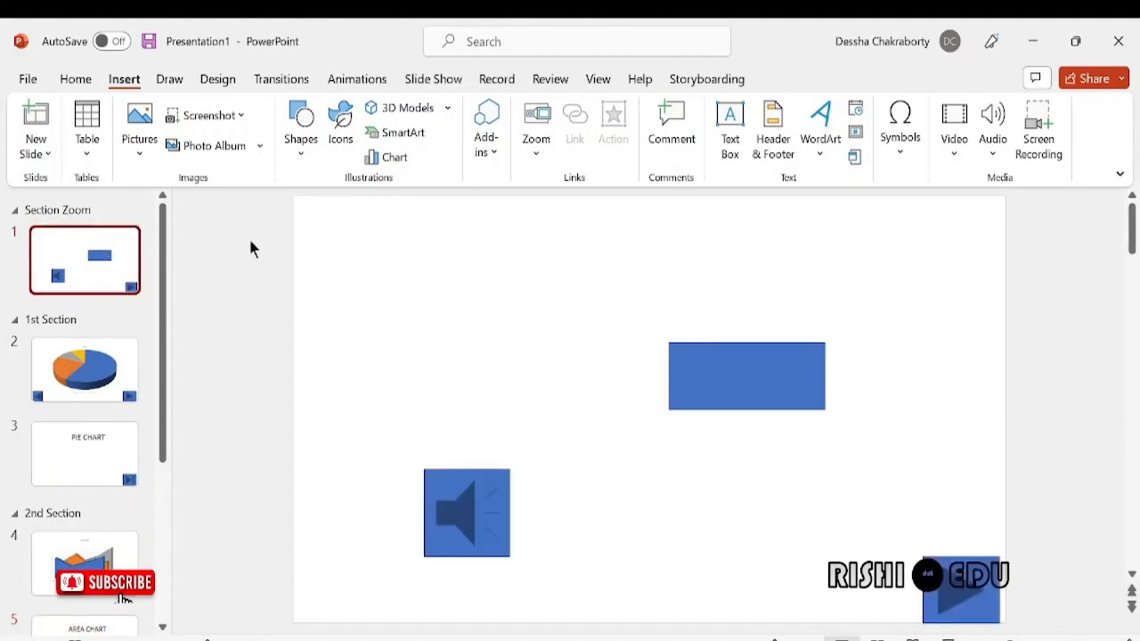
pyautogui.click(755, 349)
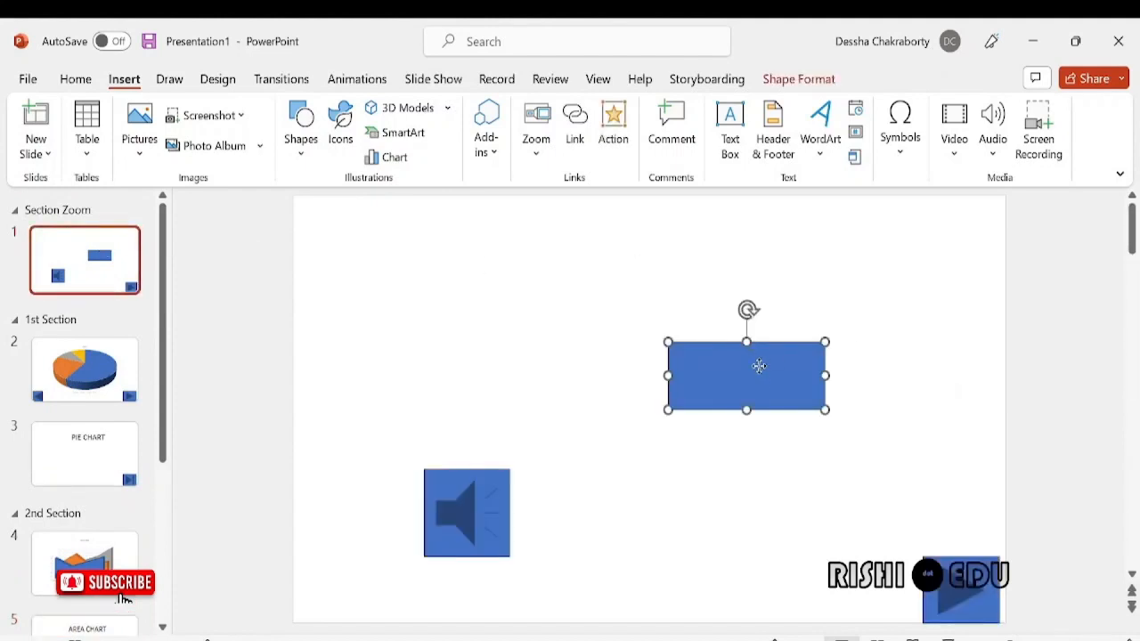
pyautogui.click(758, 366)
pyautogui.write('Slide no 5')
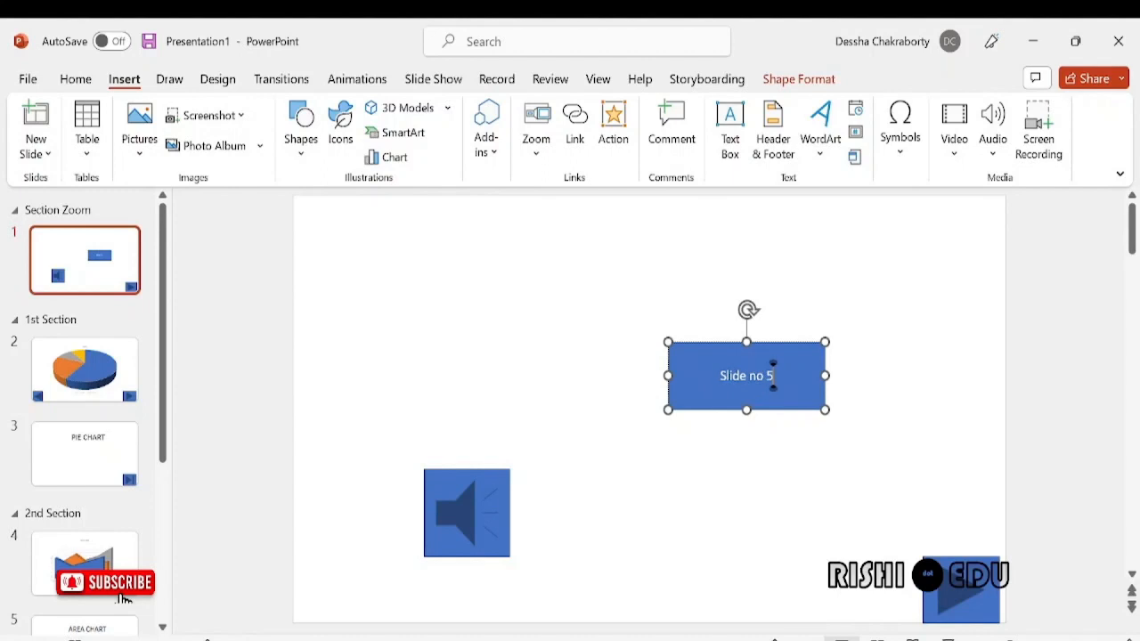
pyautogui.click(856, 433)
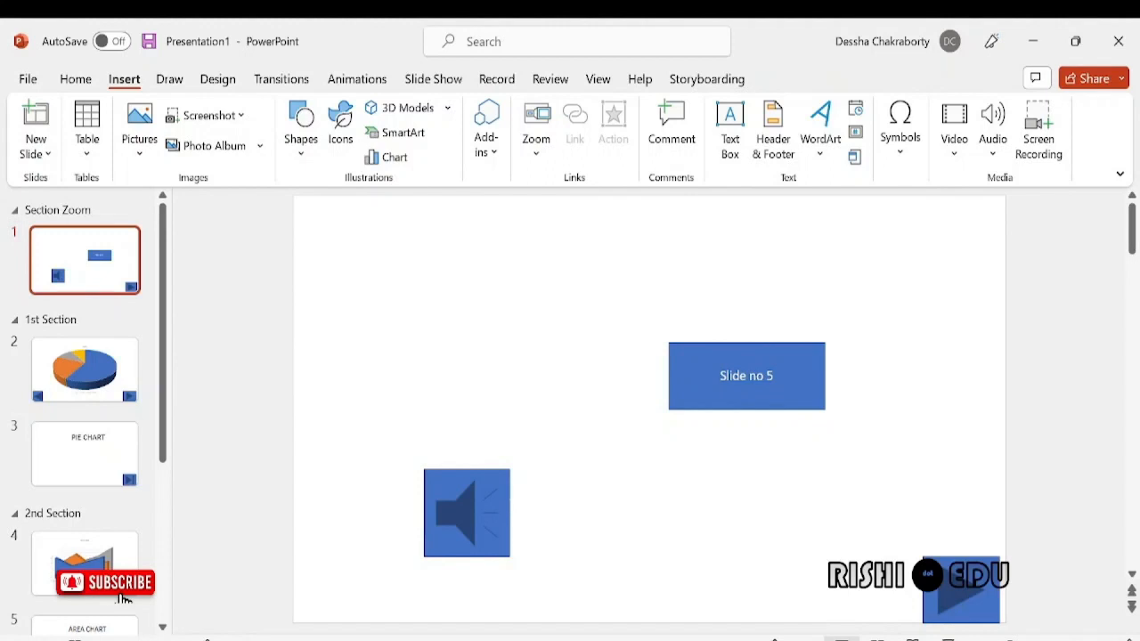
# Run the slide show from slide 1, follow the "Slide no 5" rectangle's link, and end the show.
pyautogui.click(948, 638)
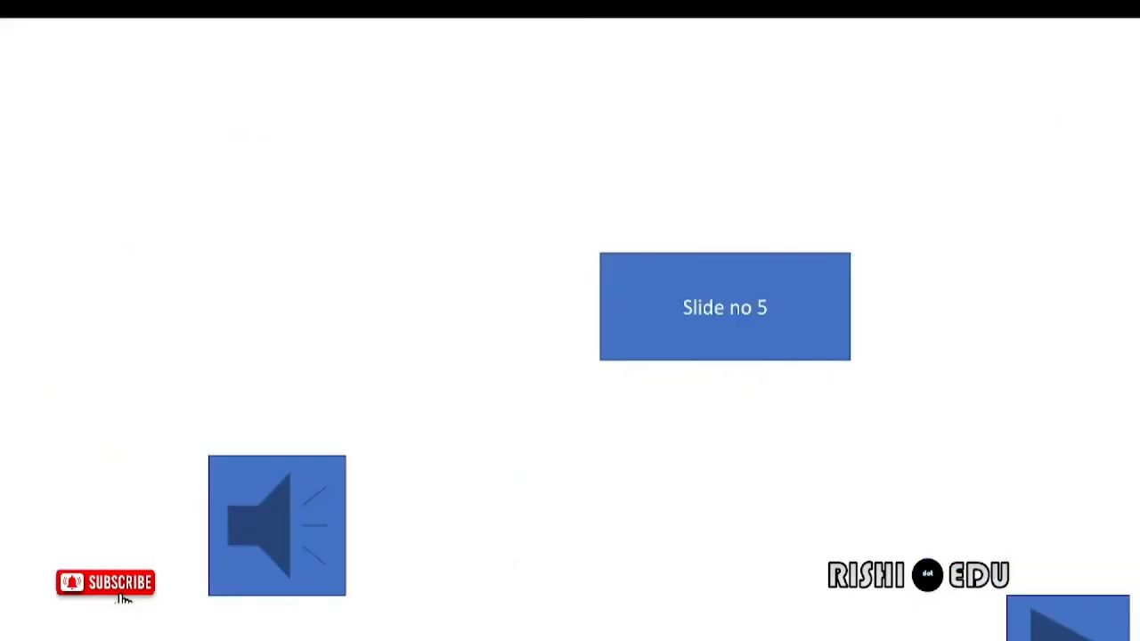
pyautogui.click(757, 308)
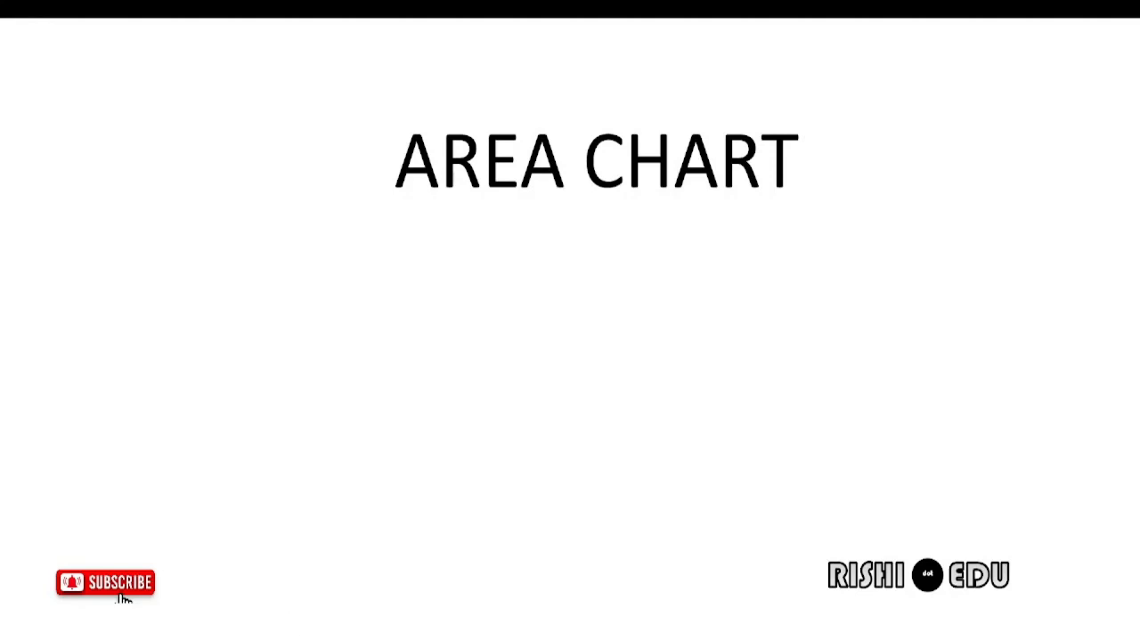
pyautogui.rightClick(119, 285)
pyautogui.click(151, 634)
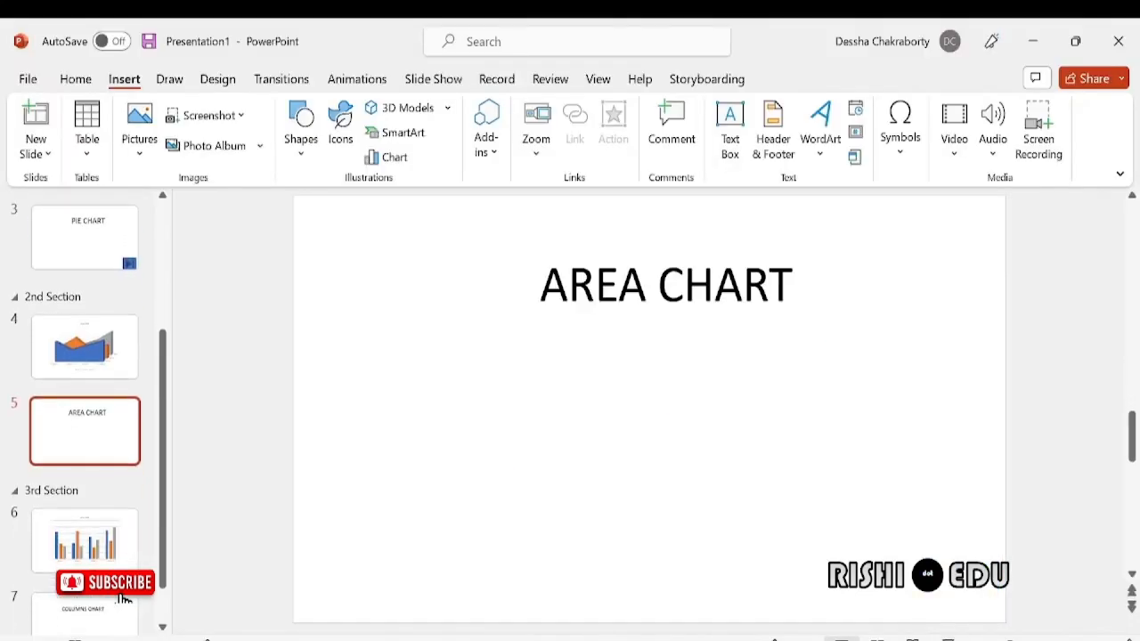
# Draw a video action button about 4.4 cm high and 4.7 cm wide on slide 1, above the sound button.
pyautogui.moveTo(163, 539); pyautogui.dragTo(164, 321)
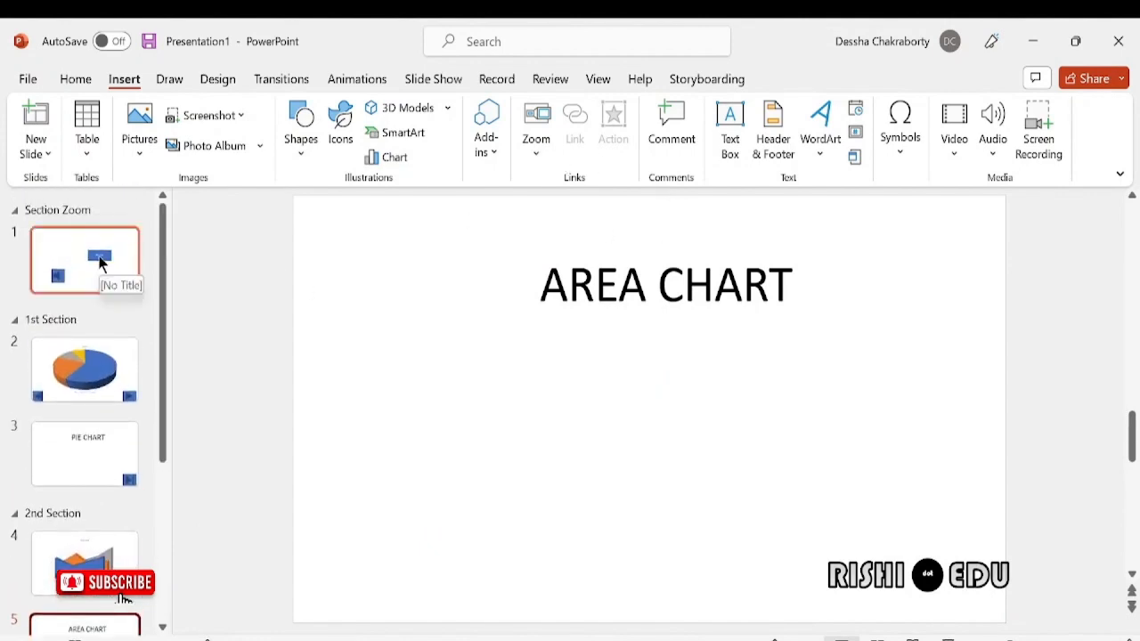
pyautogui.click(101, 263)
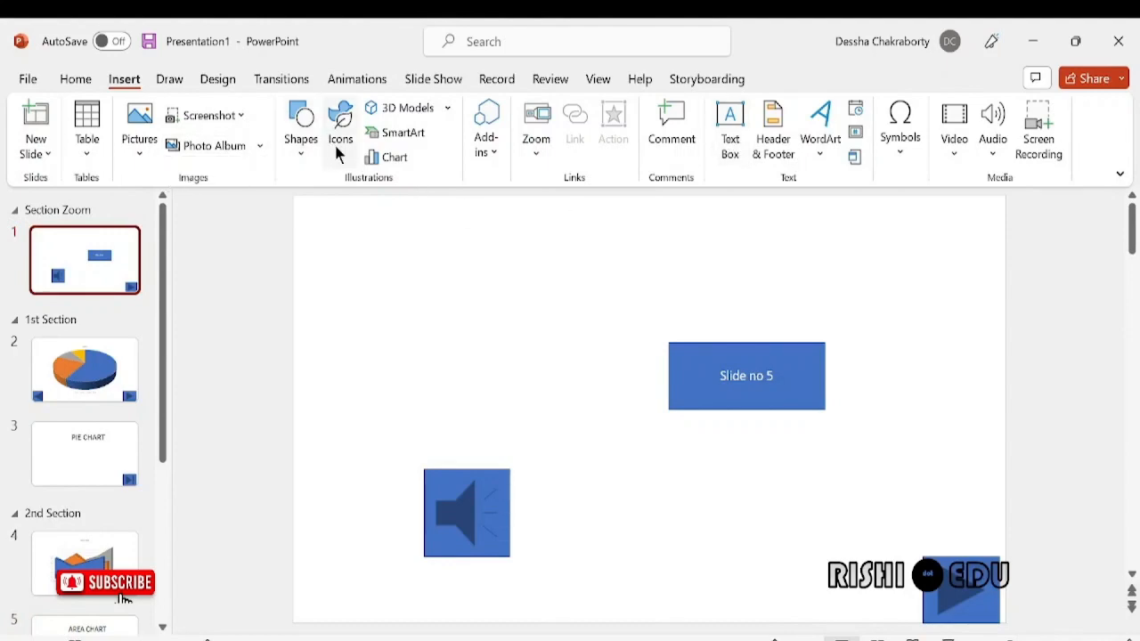
pyautogui.click(305, 154)
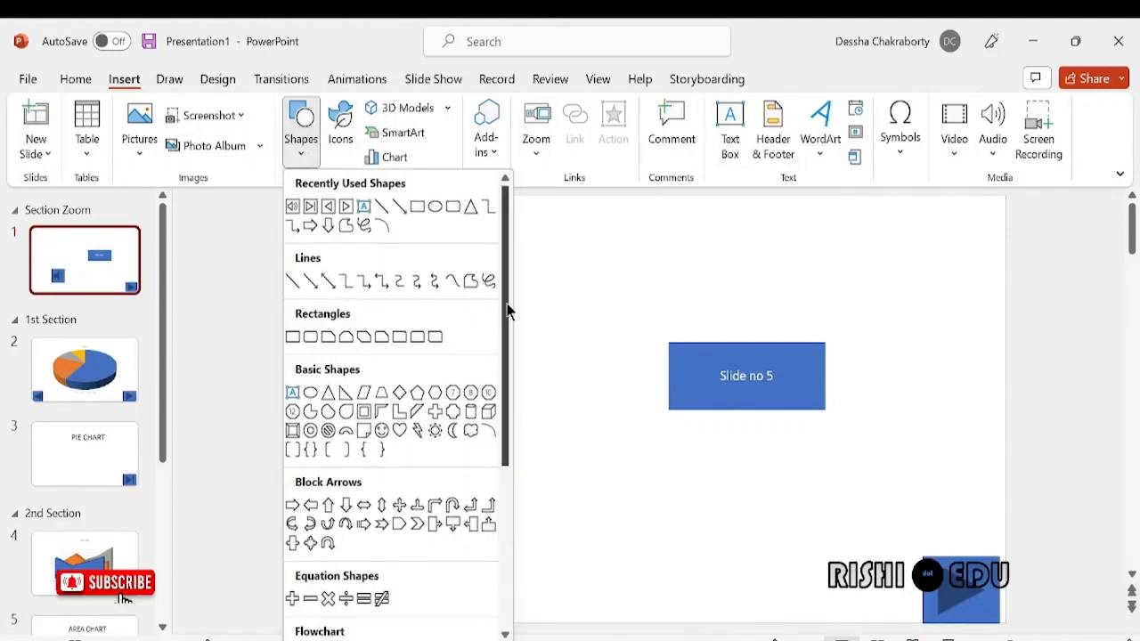
pyautogui.moveTo(505, 310); pyautogui.dragTo(496, 547)
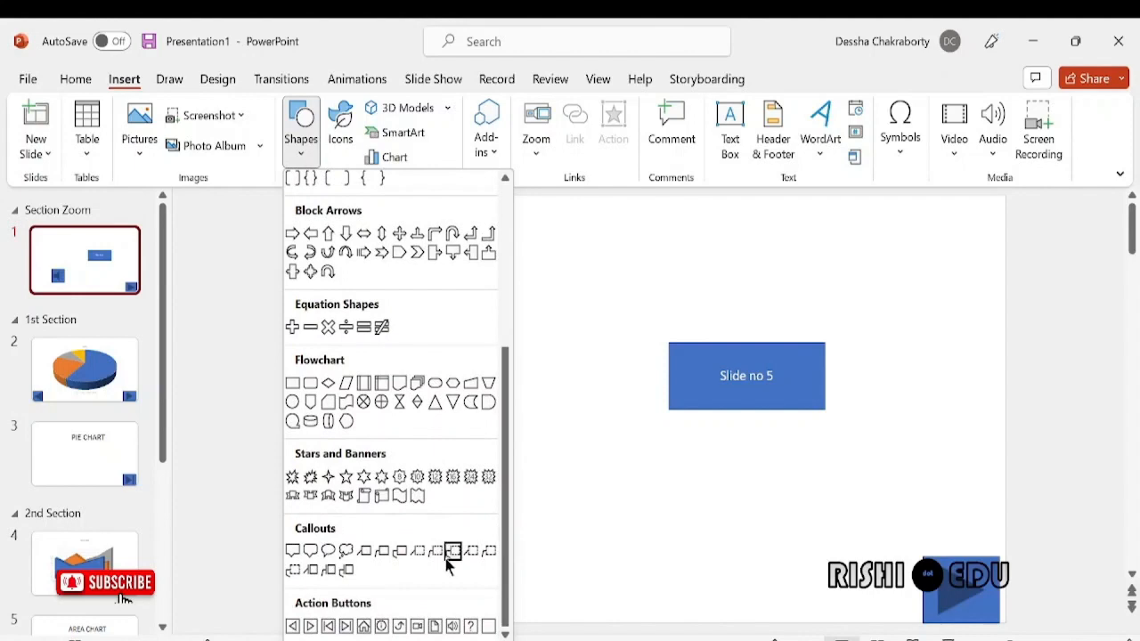
pyautogui.click(417, 627)
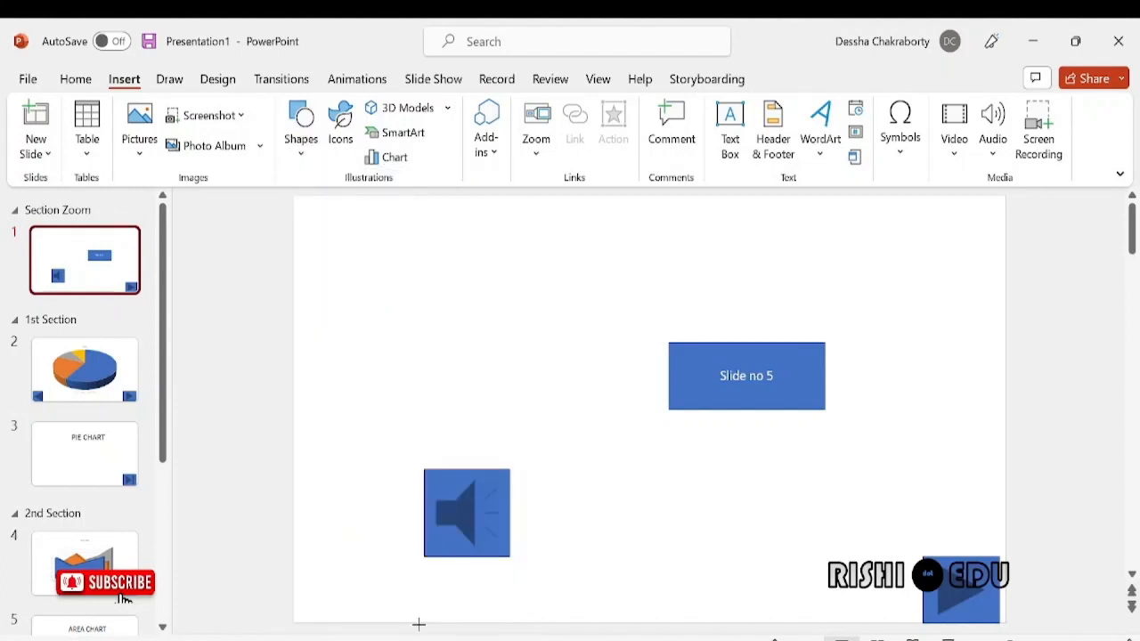
pyautogui.moveTo(354, 310)
pyautogui.mouseDown()
pyautogui.moveTo(488, 382)
pyautogui.moveTo(478, 401)
pyautogui.moveTo(453, 406)
pyautogui.mouseUp()
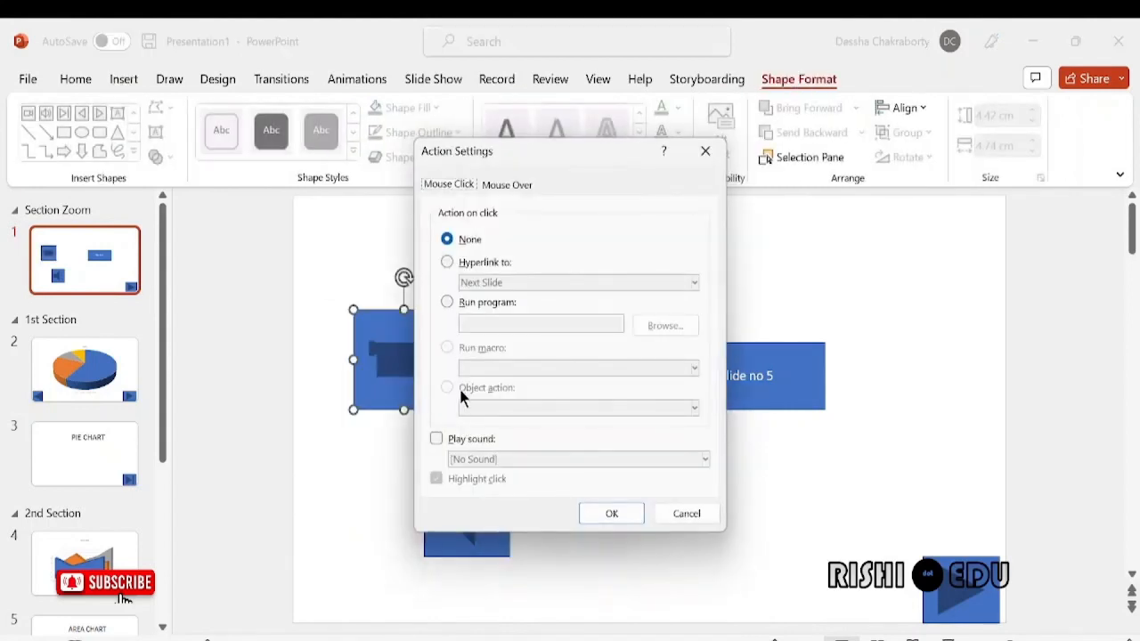
# Set the video button's mouse-click action to hyperlink to the file "Blooms - 113004" in the Downloads folder.
pyautogui.click(447, 262)
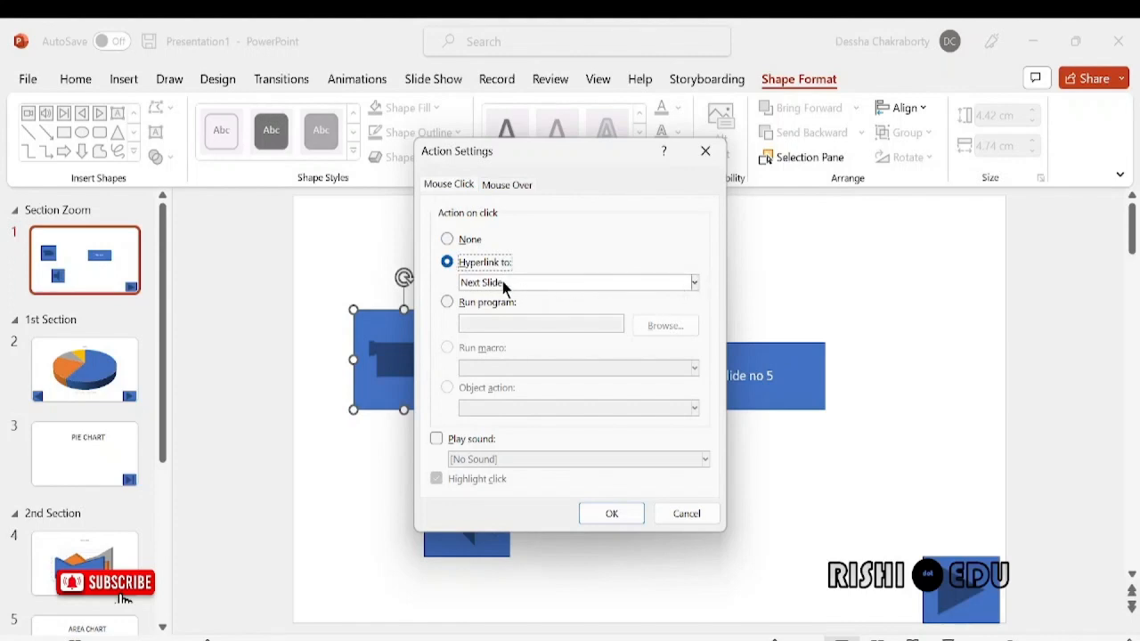
pyautogui.click(695, 283)
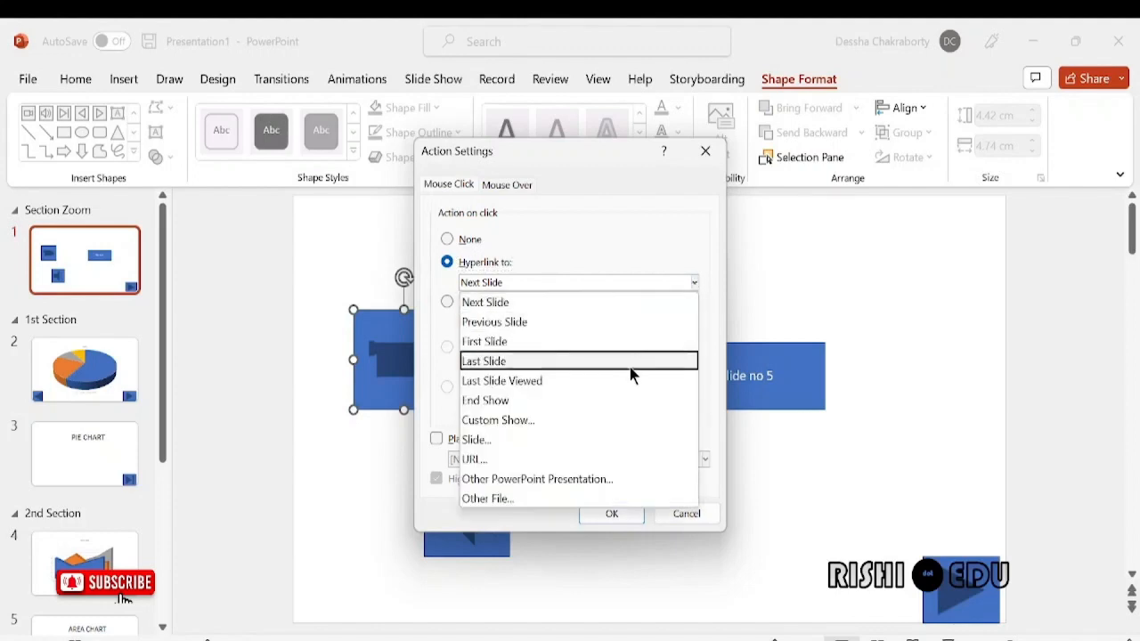
pyautogui.click(585, 499)
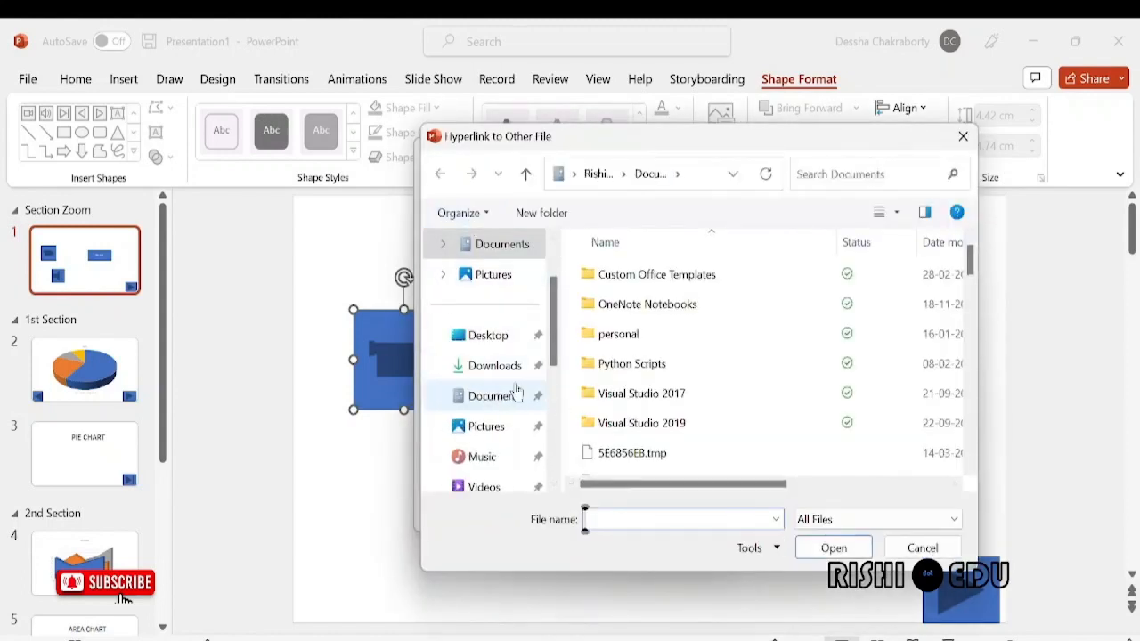
pyautogui.click(480, 490)
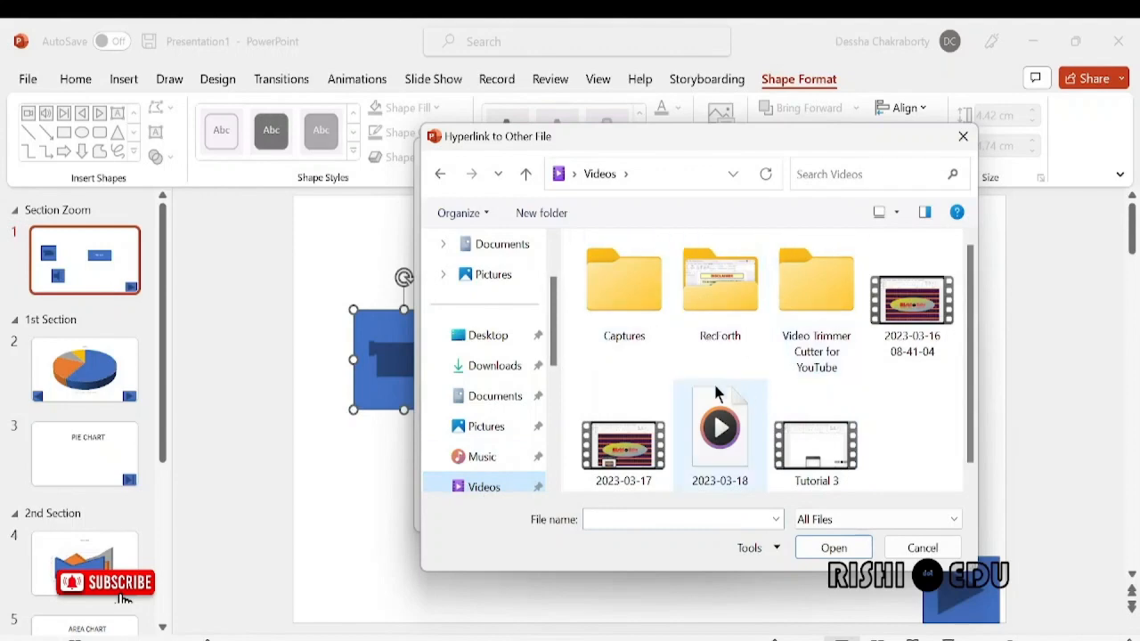
pyautogui.click(485, 365)
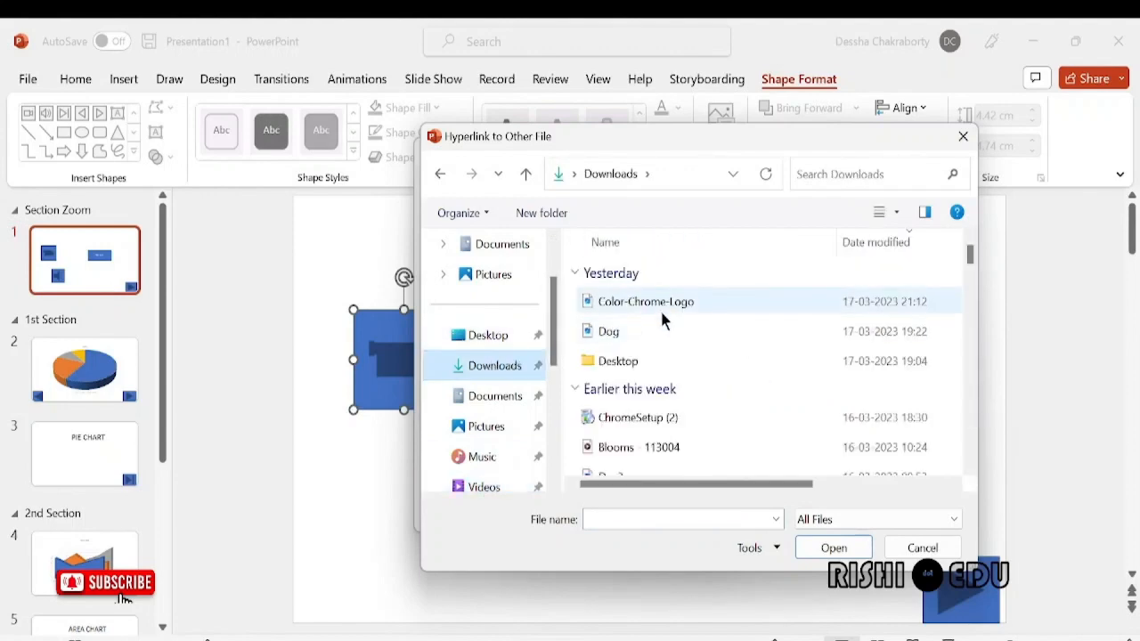
pyautogui.click(663, 448)
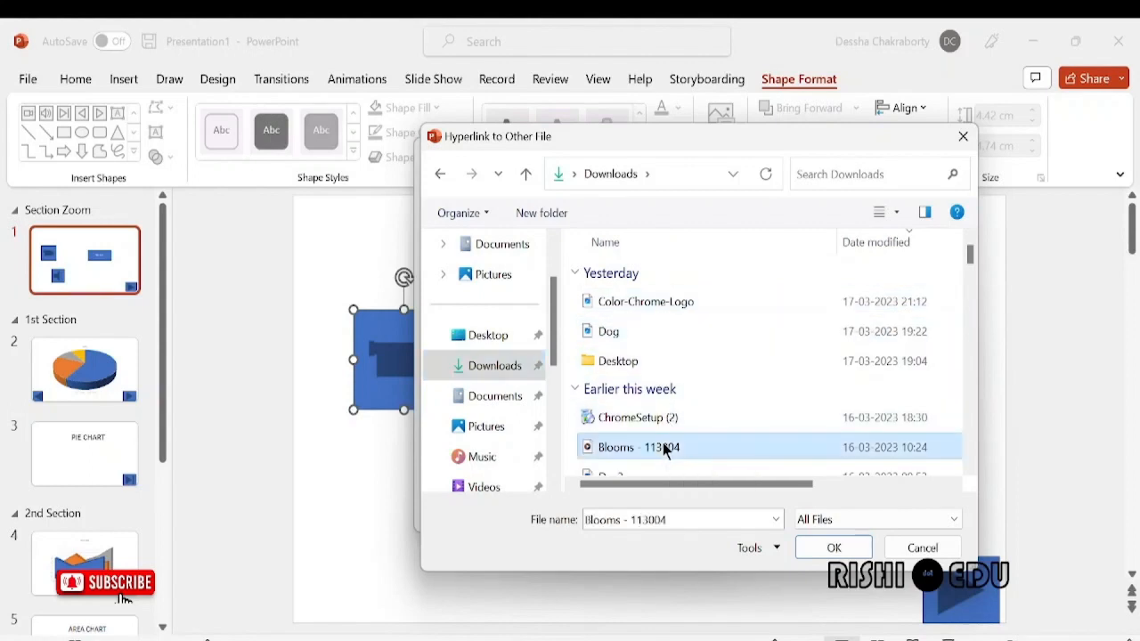
pyautogui.click(842, 549)
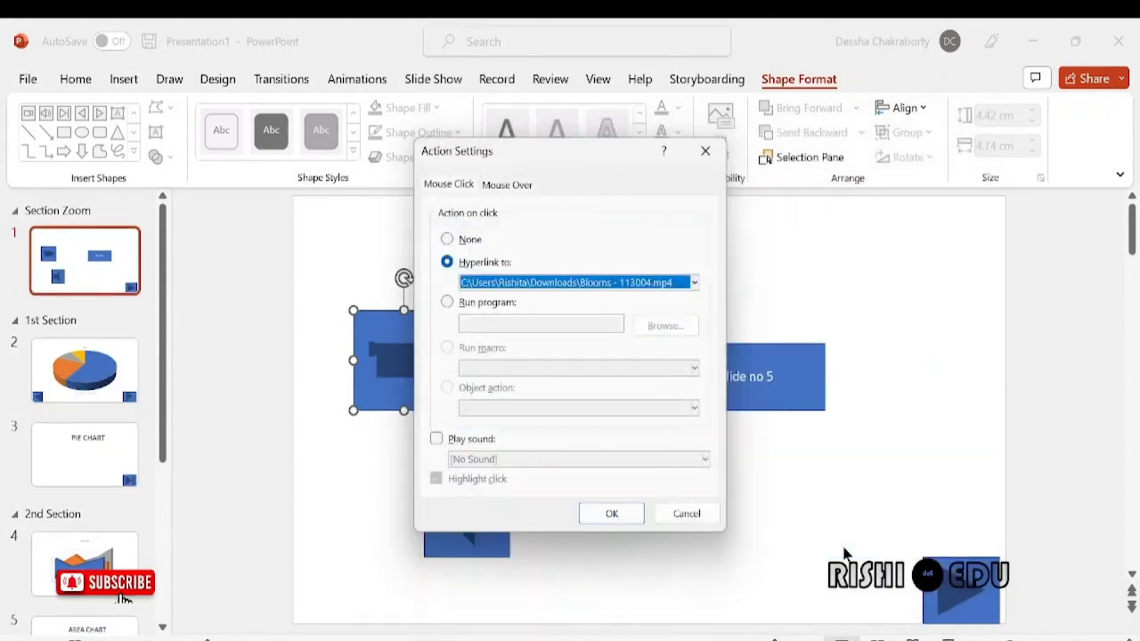
pyautogui.click(610, 515)
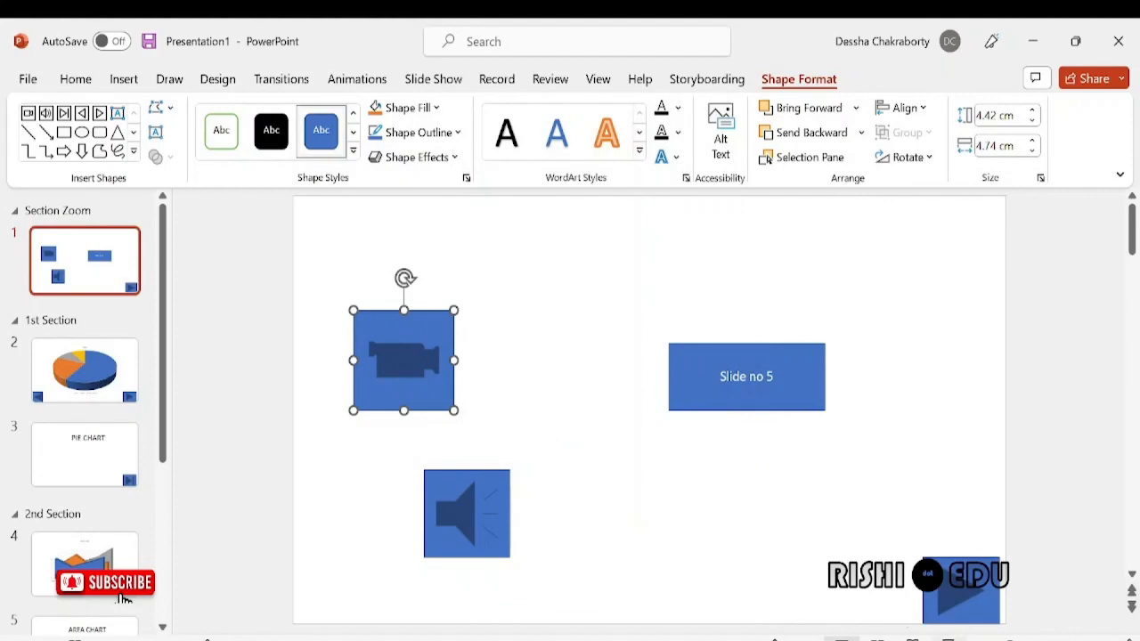
# Test the video button in the slide show, close the media player, and end the show.
pyautogui.press('F5')
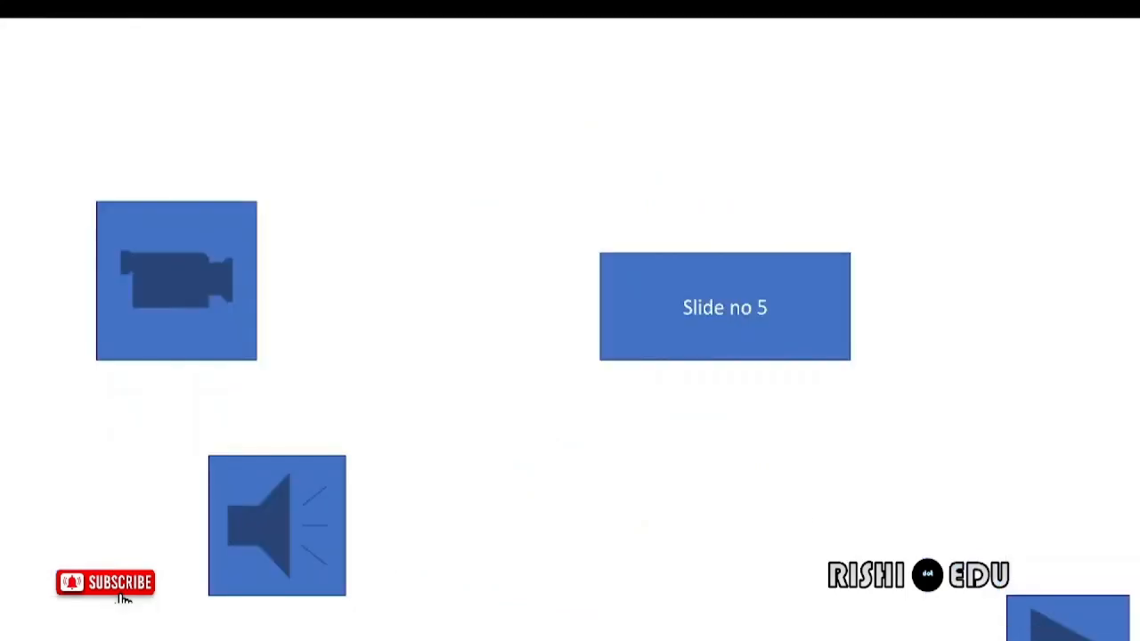
pyautogui.click(222, 284)
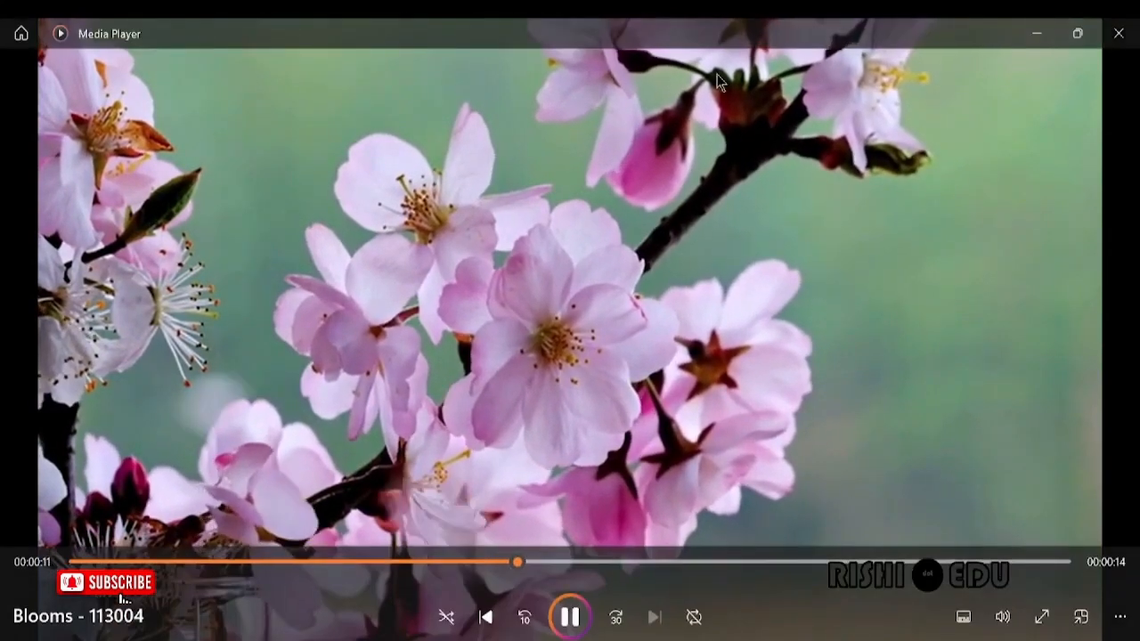
pyautogui.click(1119, 33)
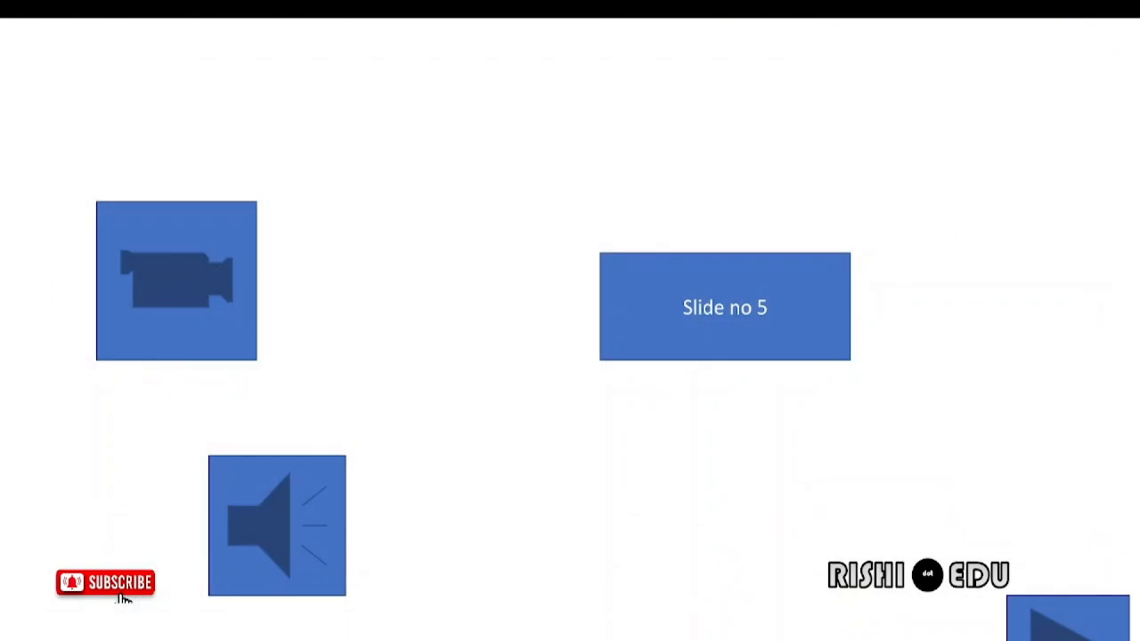
pyautogui.rightClick(122, 634)
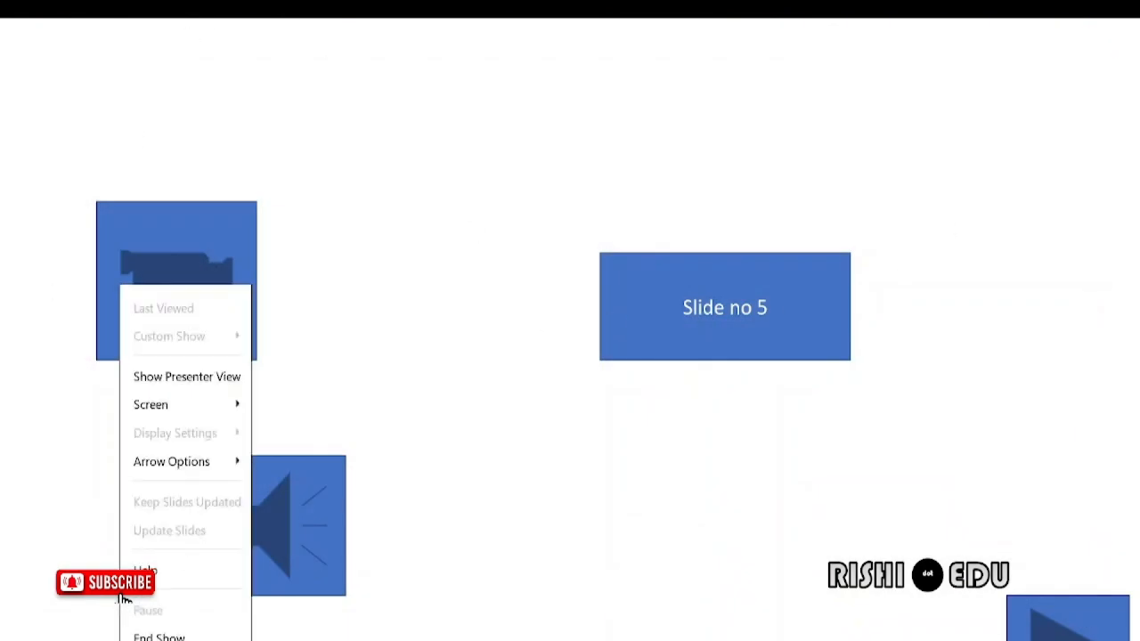
pyautogui.click(153, 636)
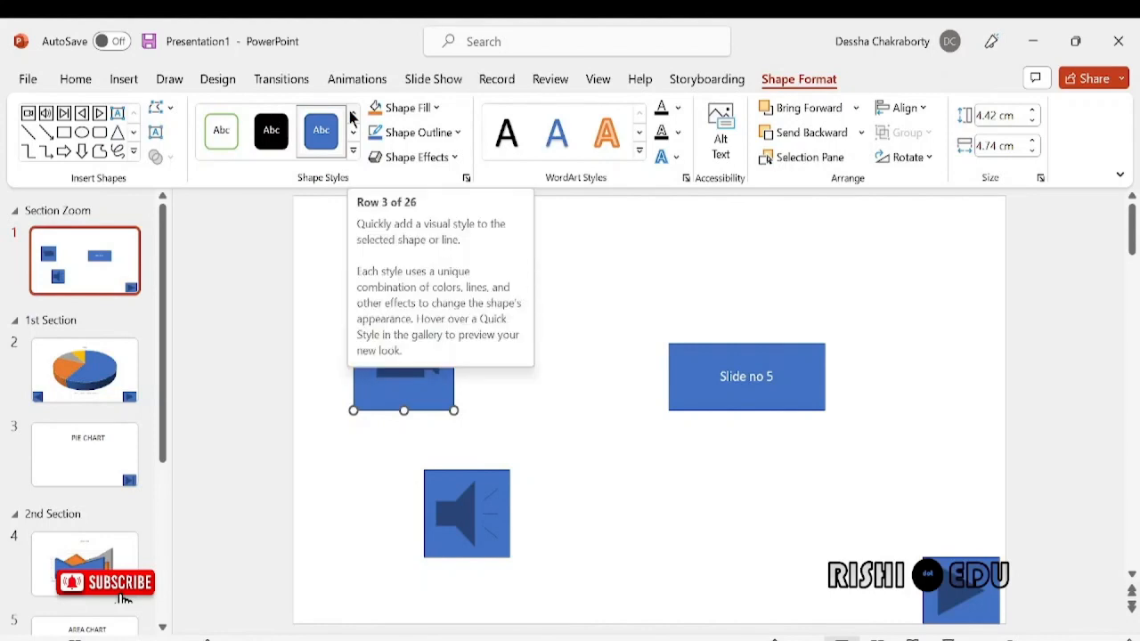
# Cut the video action button from slide 1.
pyautogui.click(127, 79)
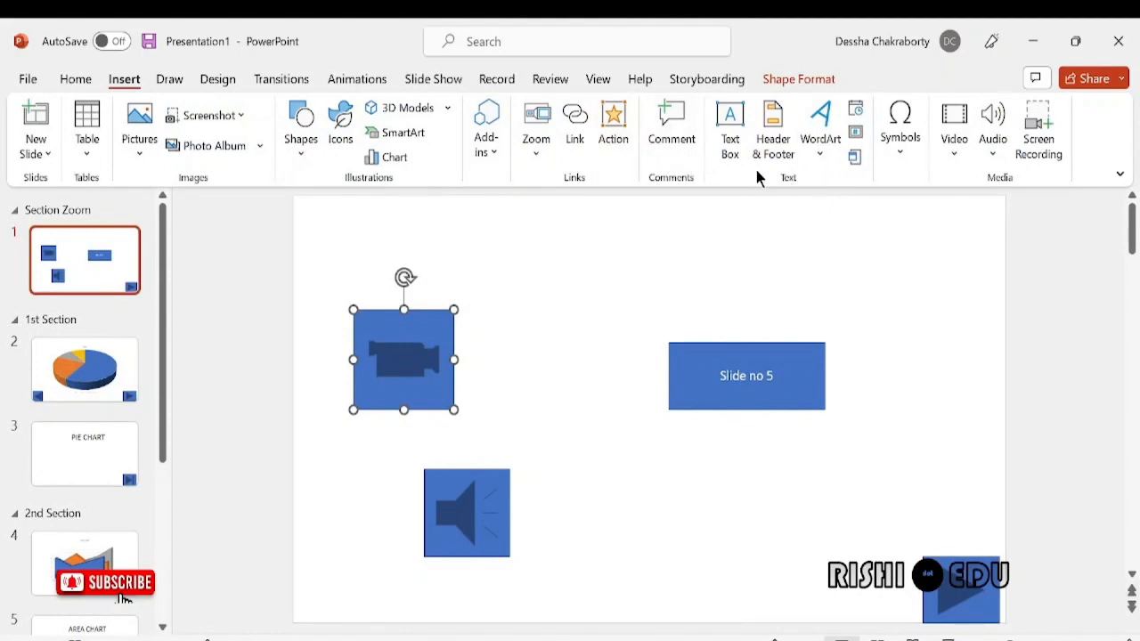
pyautogui.rightClick(413, 351)
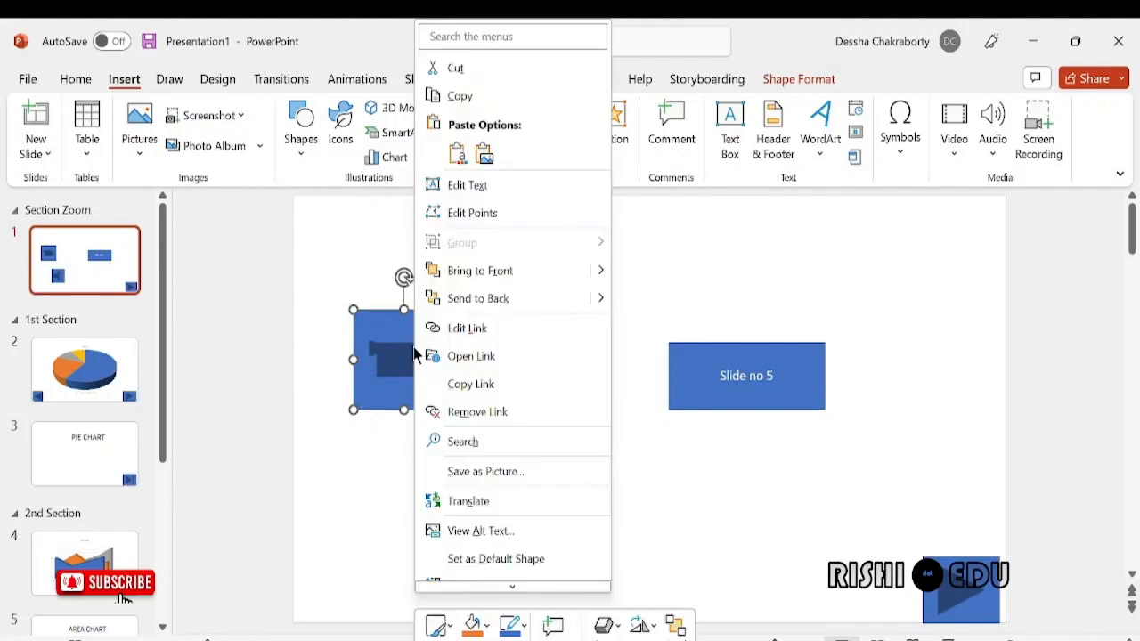
pyautogui.click(458, 69)
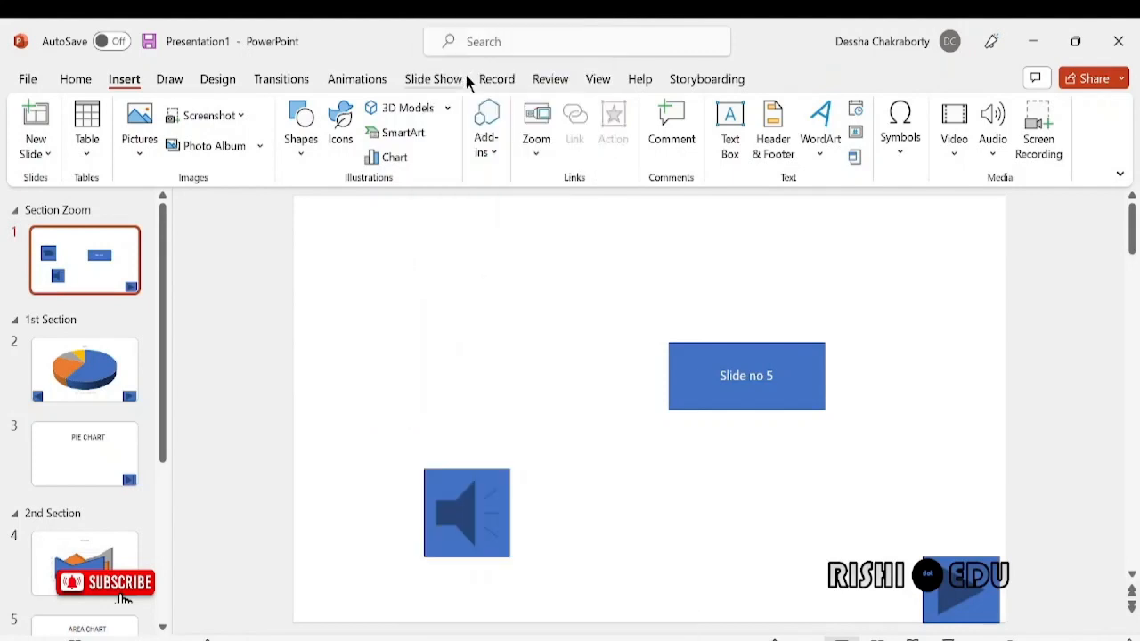
# Remove the sound button and the "Slide no 5" rectangle from slide 1.
pyautogui.keyDown('ctrl'); pyautogui.click(778, 379); pyautogui.keyUp('ctrl')
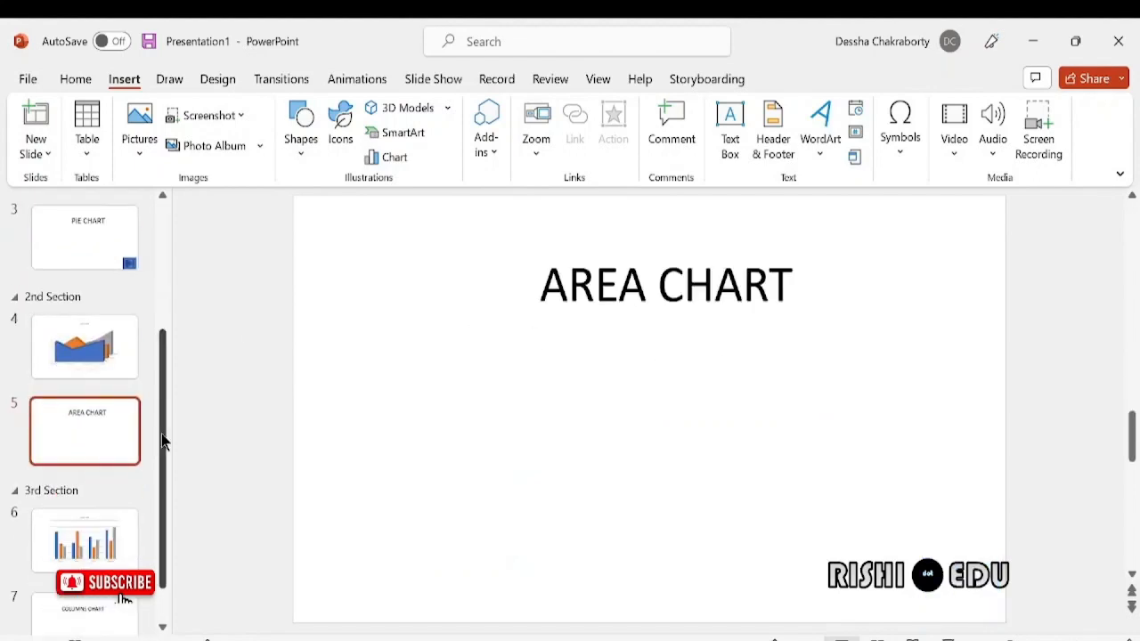
pyautogui.moveTo(163, 439); pyautogui.dragTo(176, 205)
pyautogui.click(118, 240)
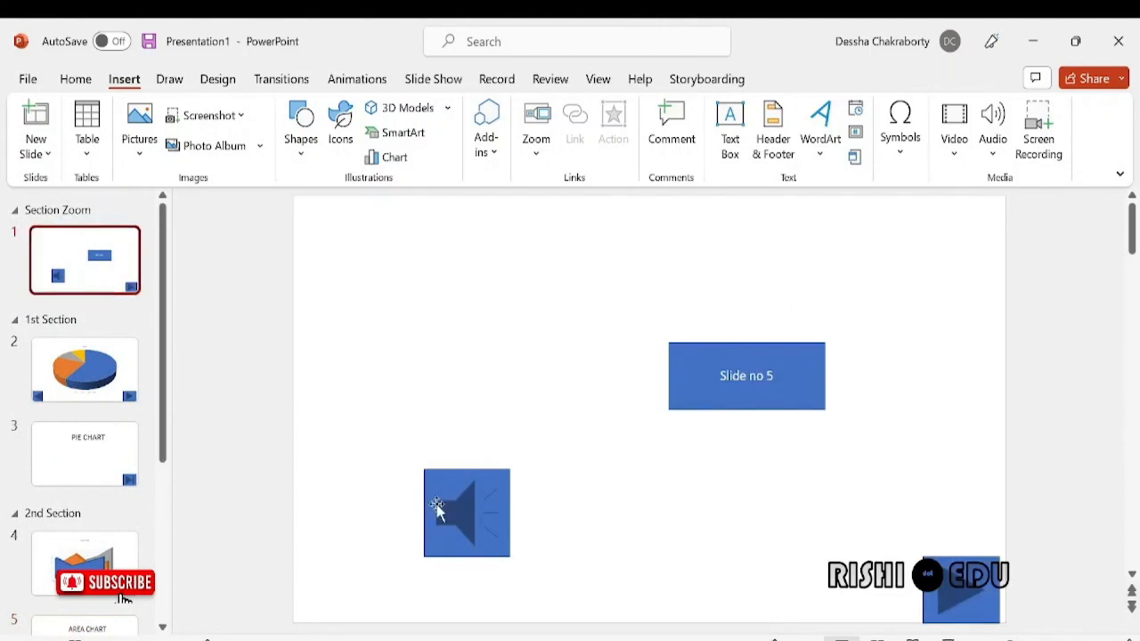
pyautogui.rightClick(436, 509)
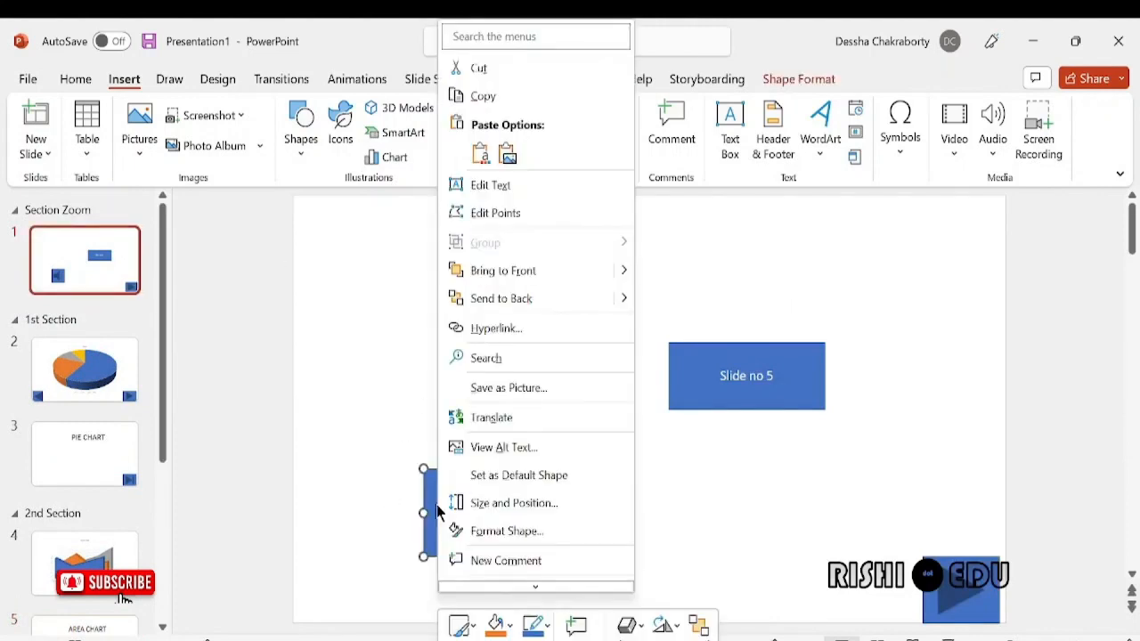
pyautogui.click(480, 69)
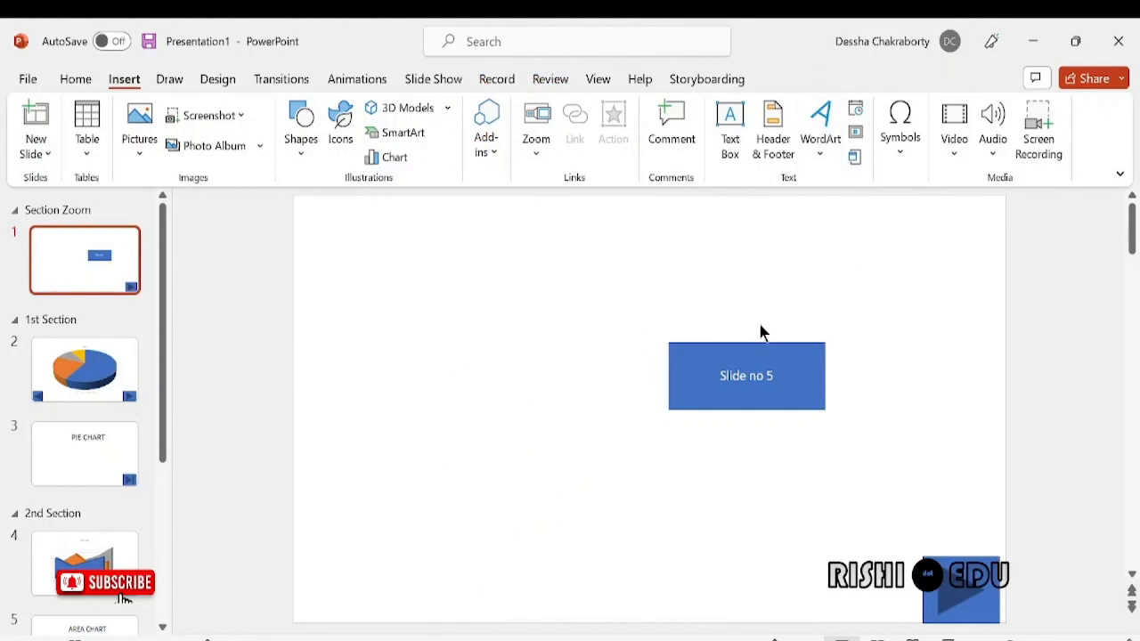
pyautogui.click(766, 368)
pyautogui.rightClick(764, 364)
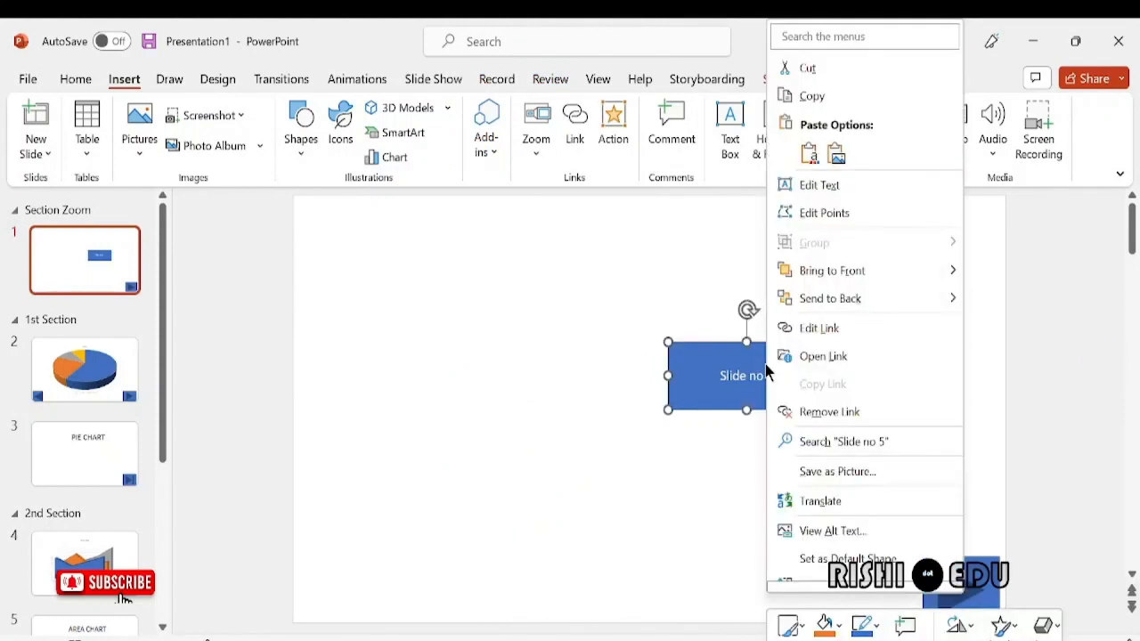
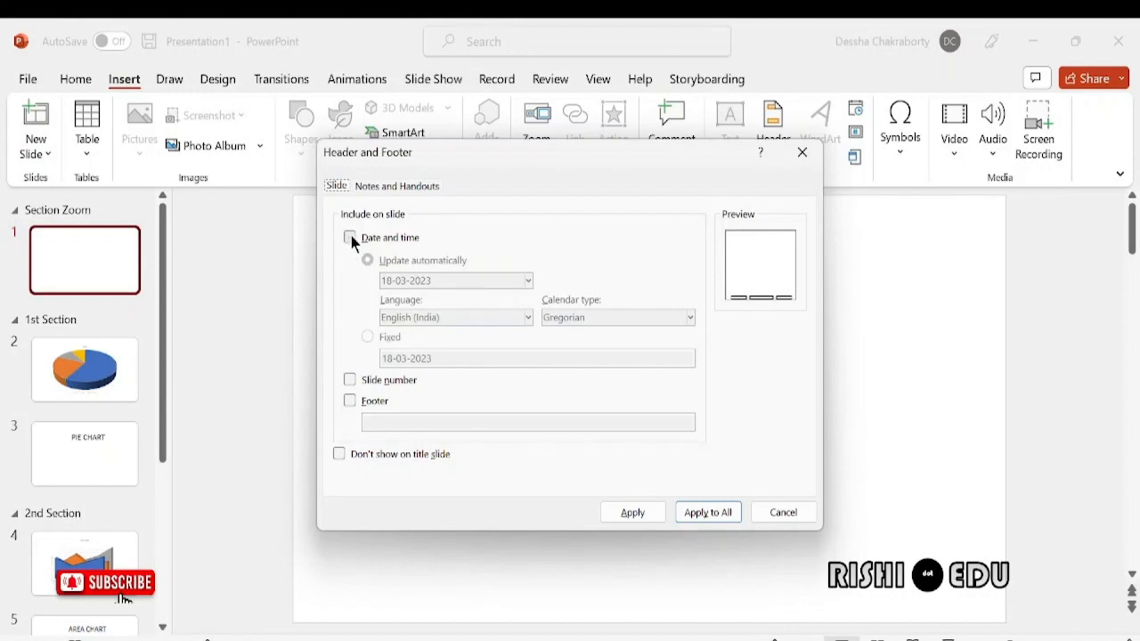
# Add an automatically updating date and the slide number to the footer of slide 1 only.
pyautogui.click(350, 238)
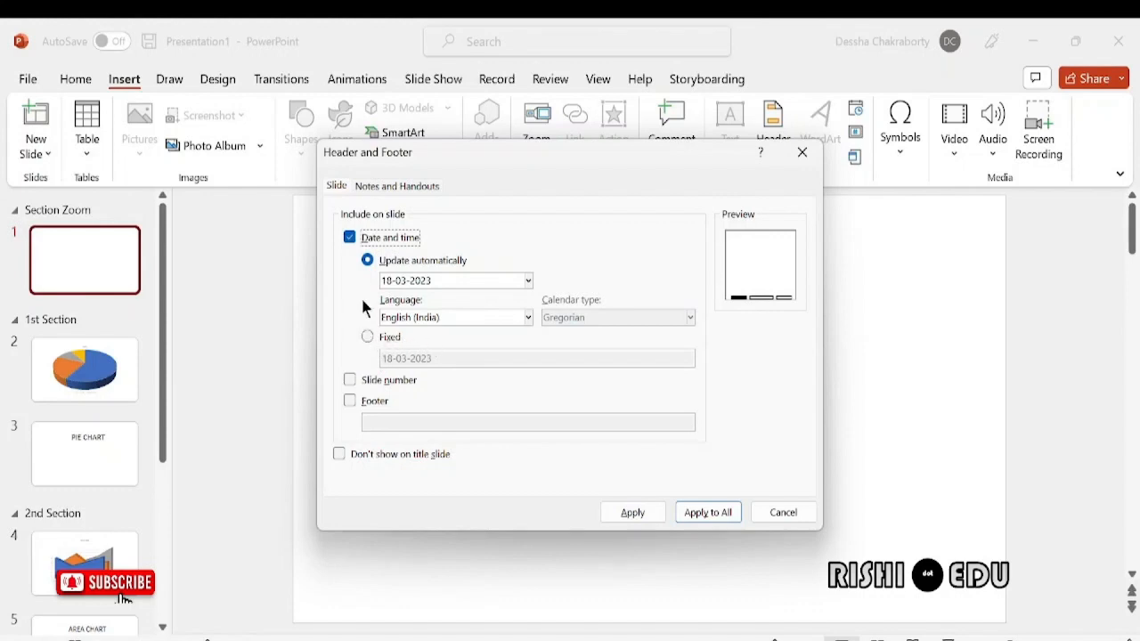
pyautogui.click(350, 381)
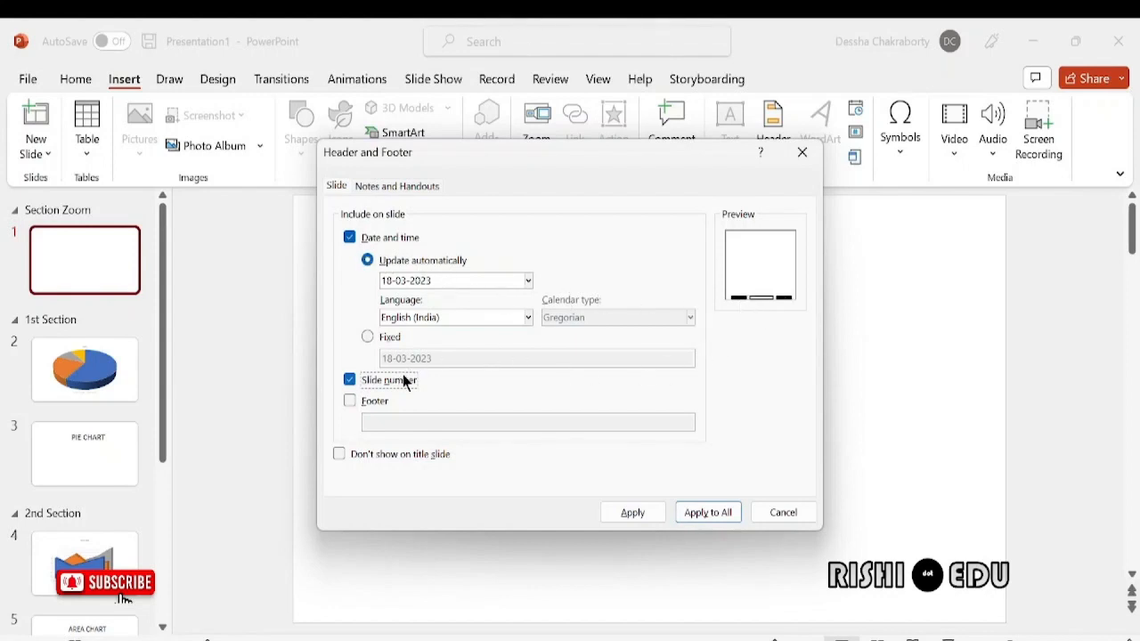
pyautogui.click(632, 512)
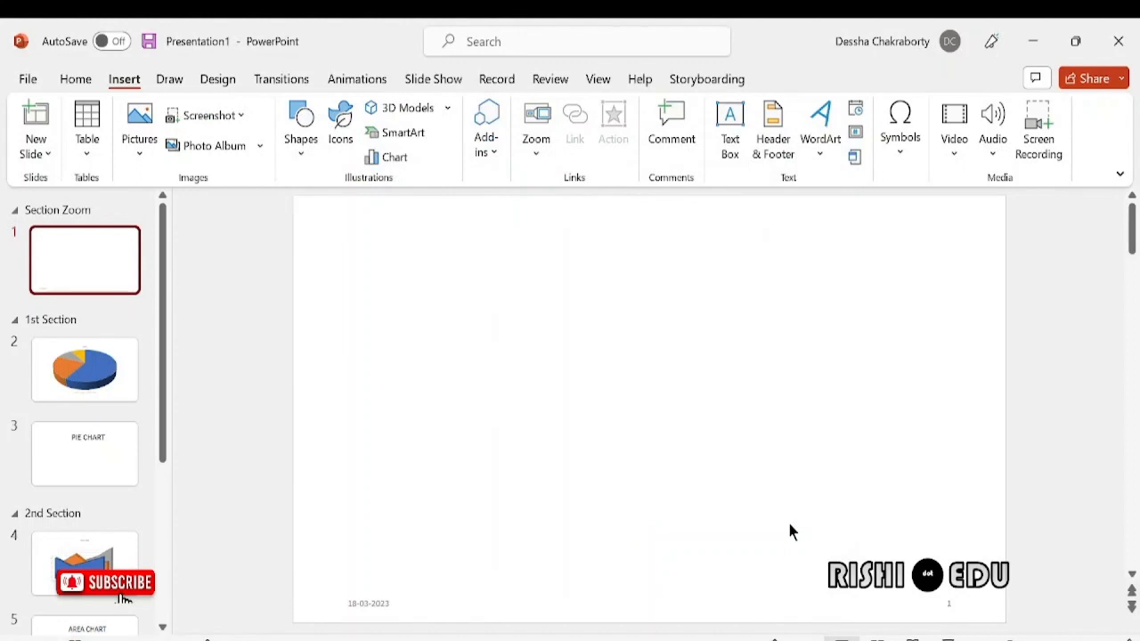
pyautogui.click(1080, 639)
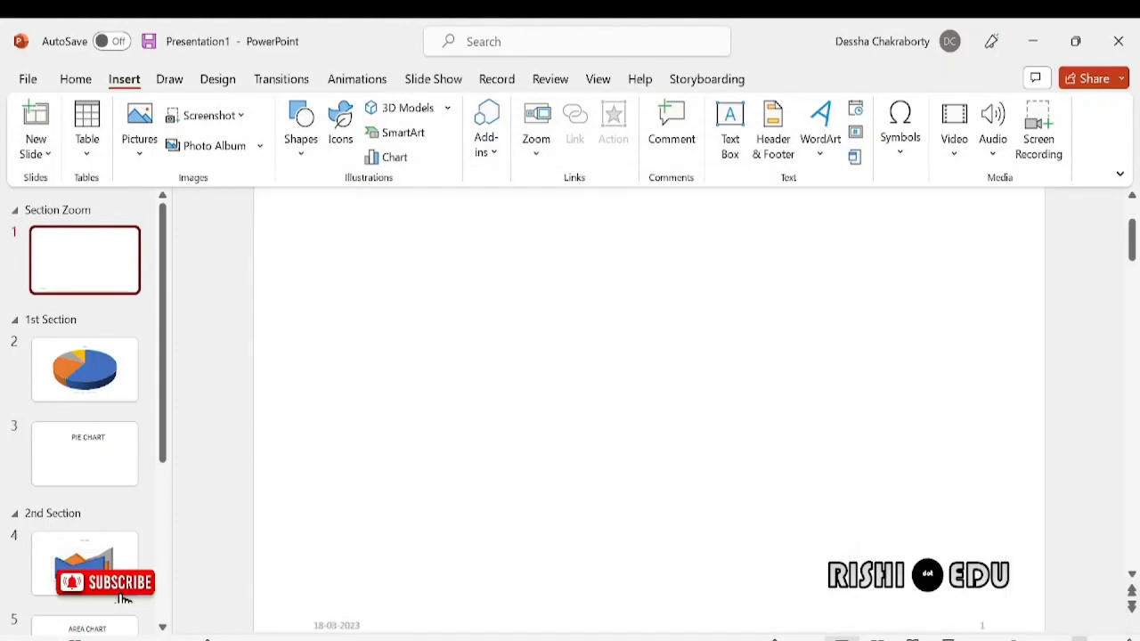
# Compare the footer areas of slides 1 and 2 for the date and slide number.
pyautogui.click(1080, 639)
pyautogui.click(1079, 639)
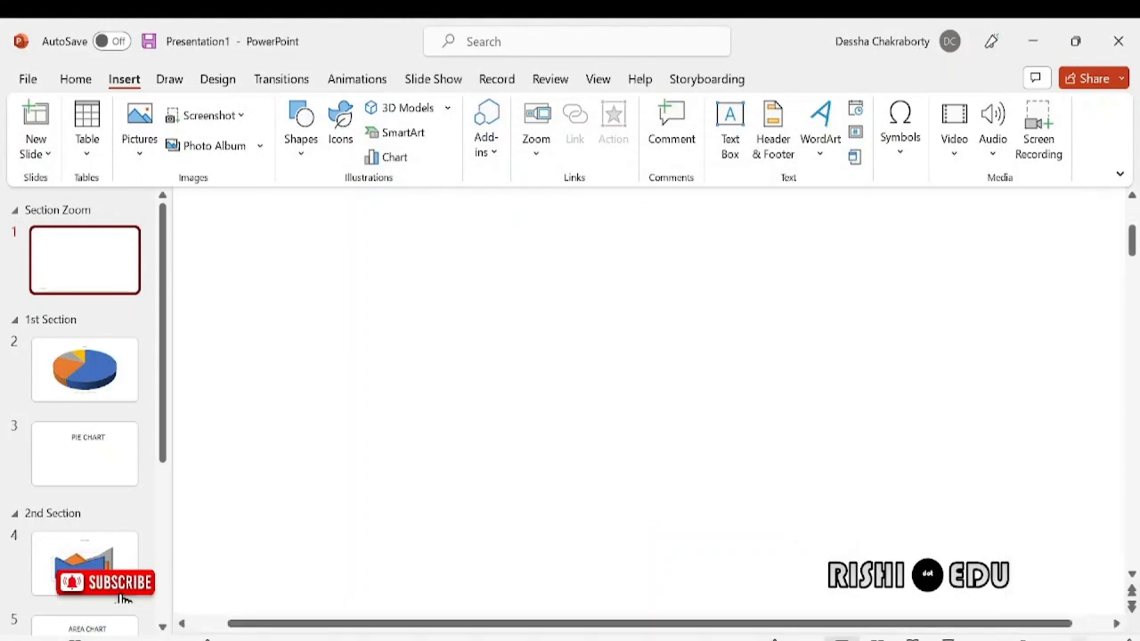
pyautogui.click(1132, 575)
pyautogui.click(1132, 575)
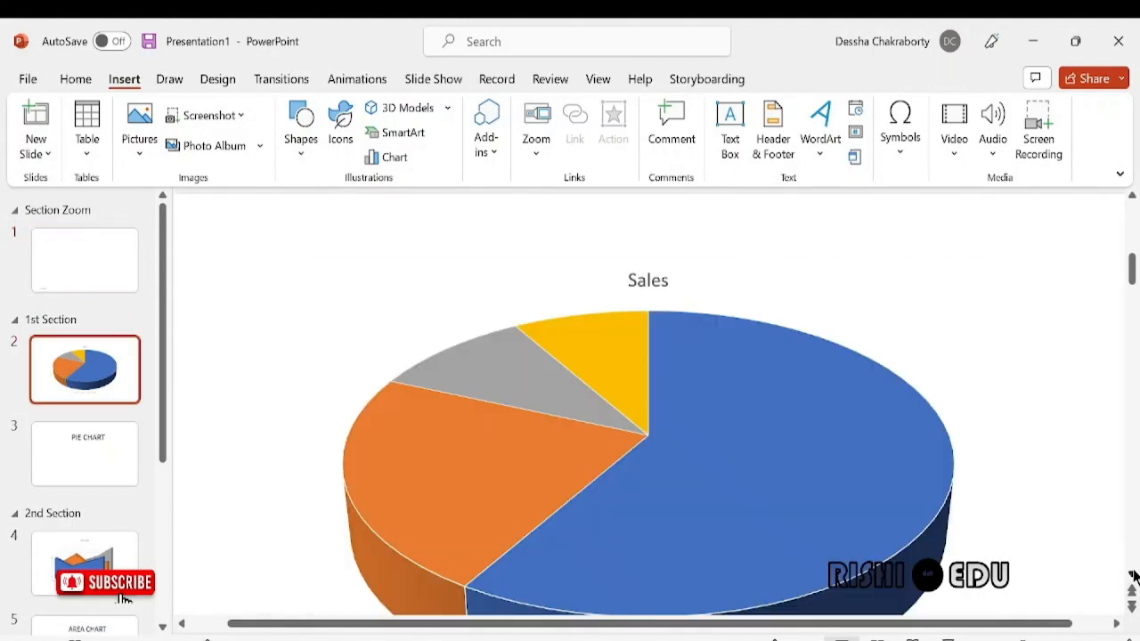
pyautogui.click(1131, 197)
pyautogui.click(1131, 196)
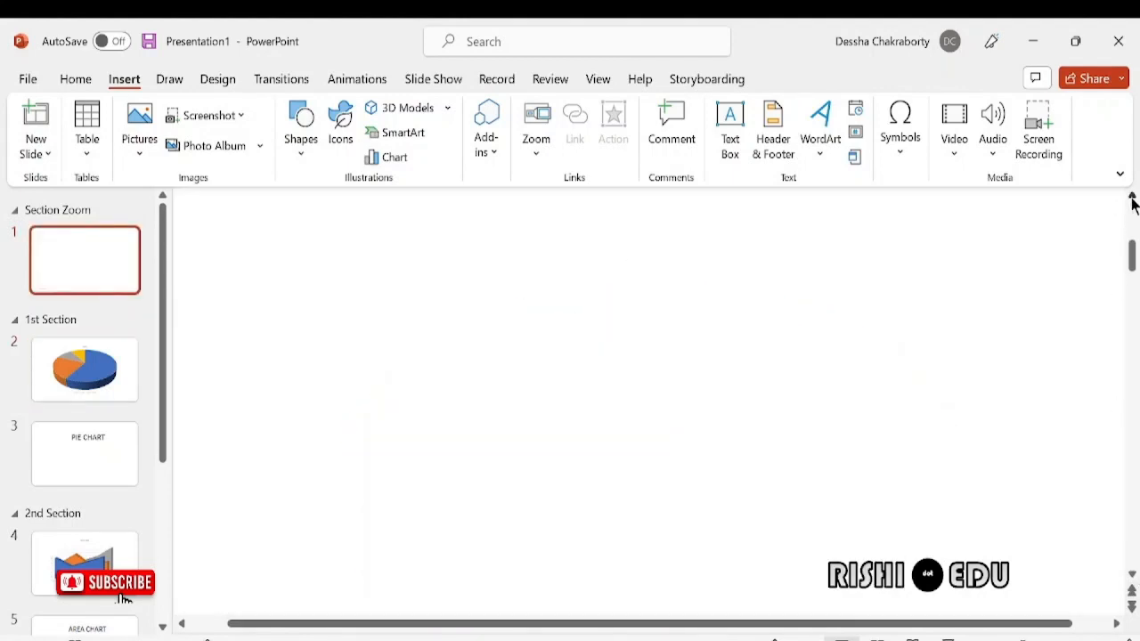
pyautogui.click(1131, 575)
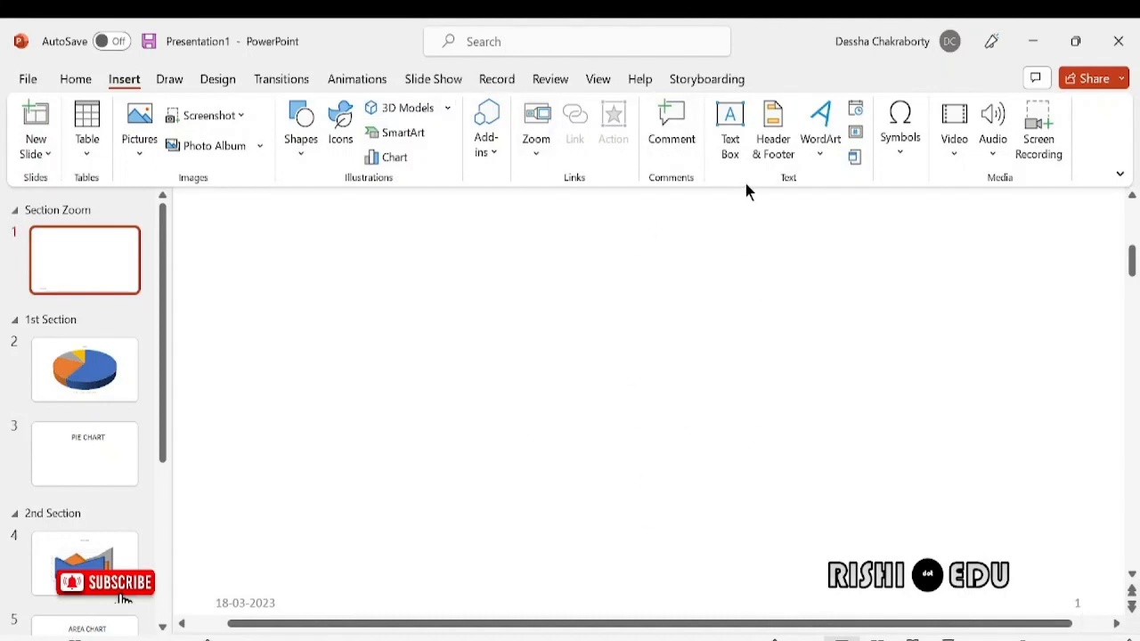
# Apply the automatically updating date and slide number to all slides, and check them on slides 2 and 3.
pyautogui.click(773, 143)
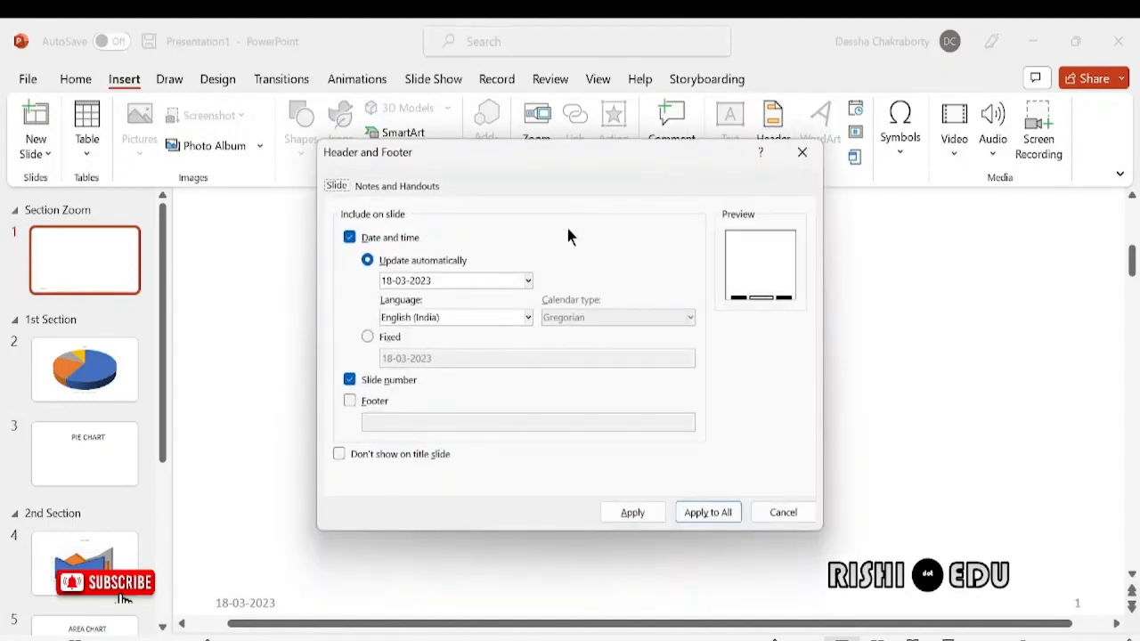
pyautogui.click(724, 519)
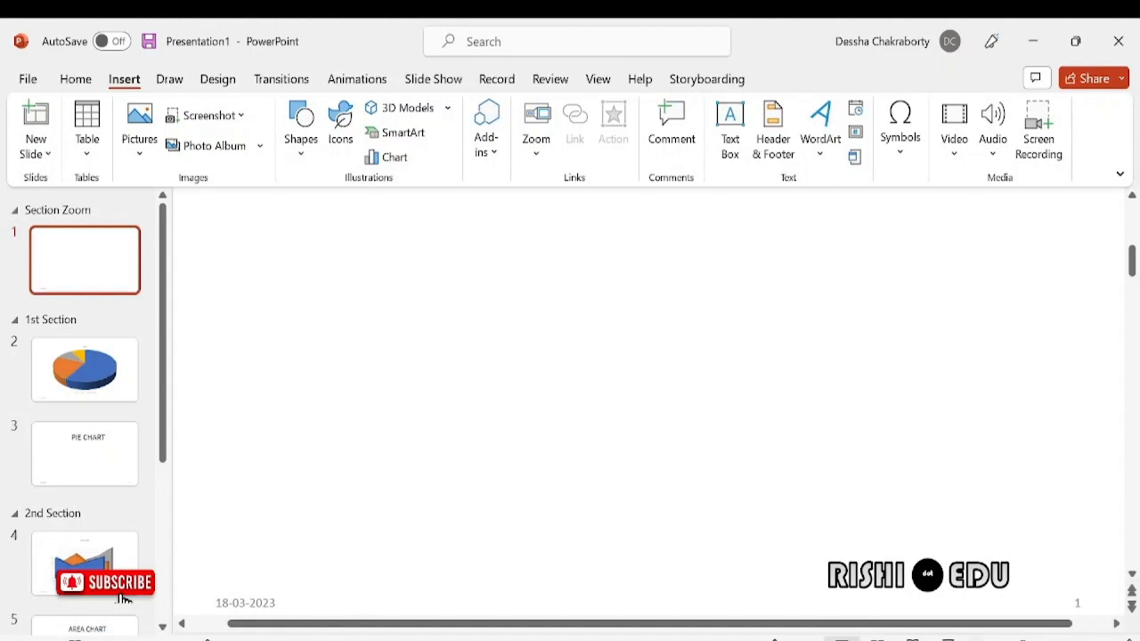
pyautogui.click(974, 639)
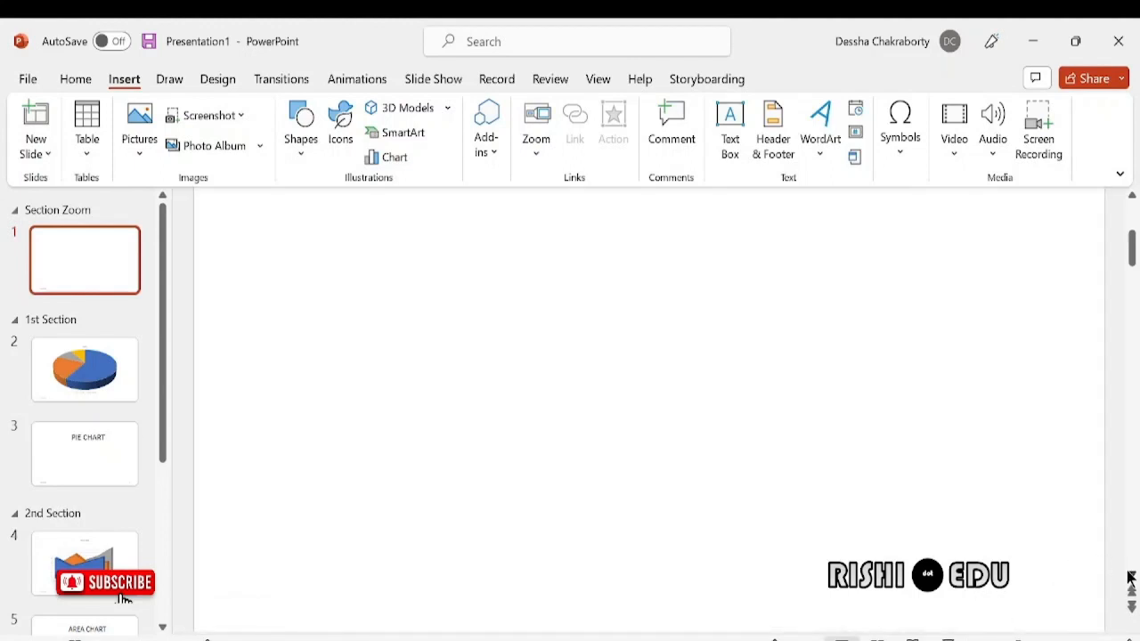
pyautogui.scroll(-5, 1129, 577)
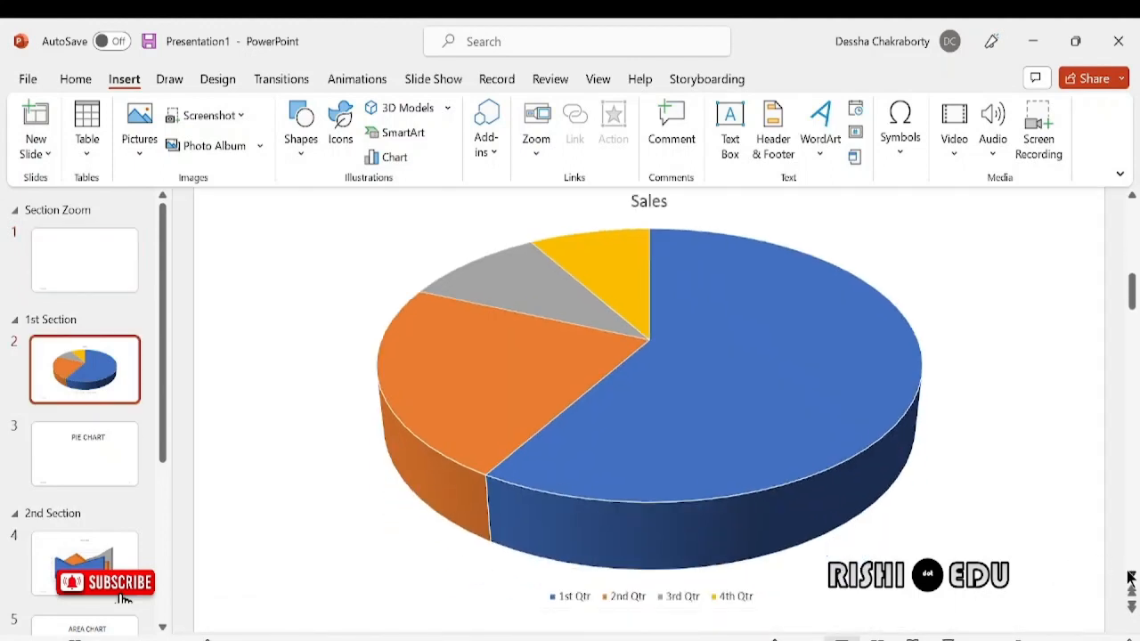
pyautogui.scroll(-2, 1129, 577)
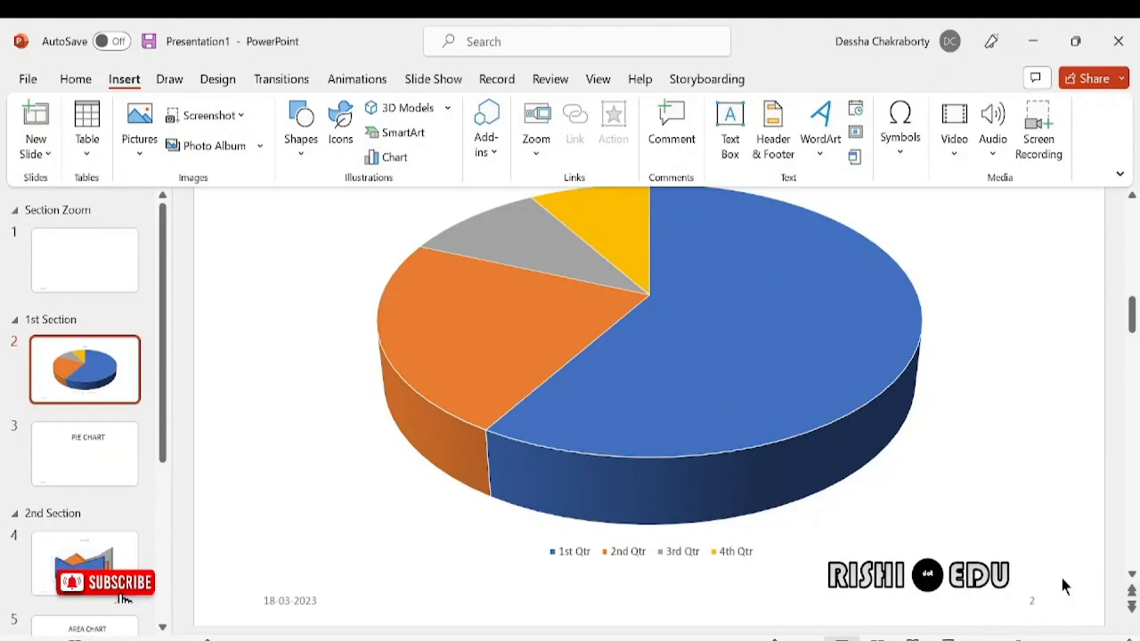
pyautogui.click(1132, 575)
pyautogui.click(1131, 580)
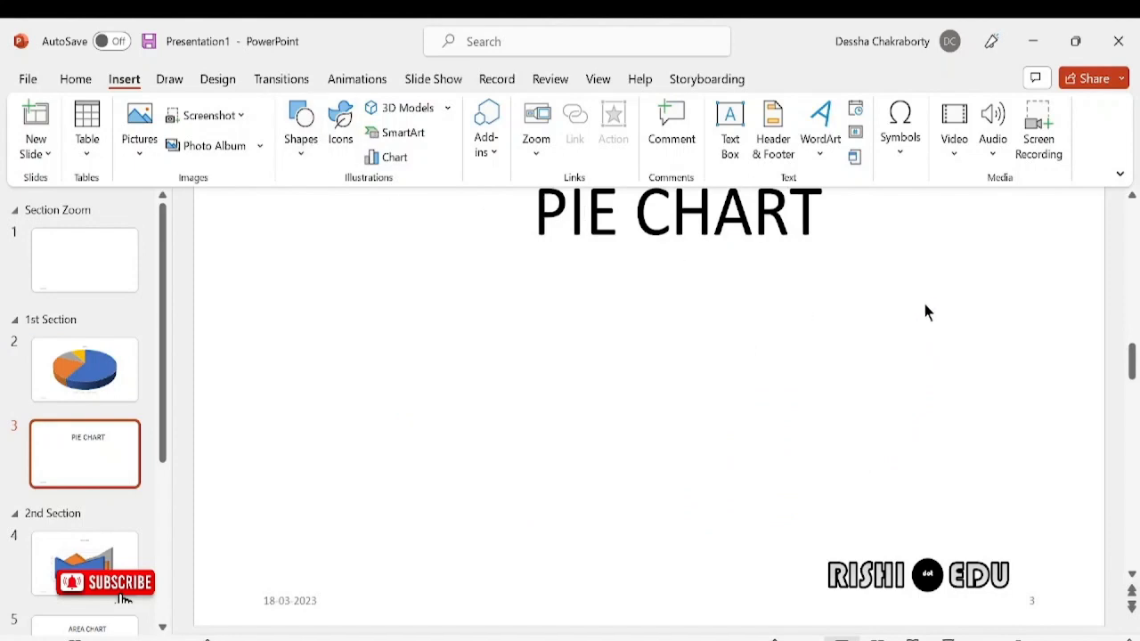
# Add the footer text "PowerPoint" to all slides and check it on slide 4.
pyautogui.click(780, 131)
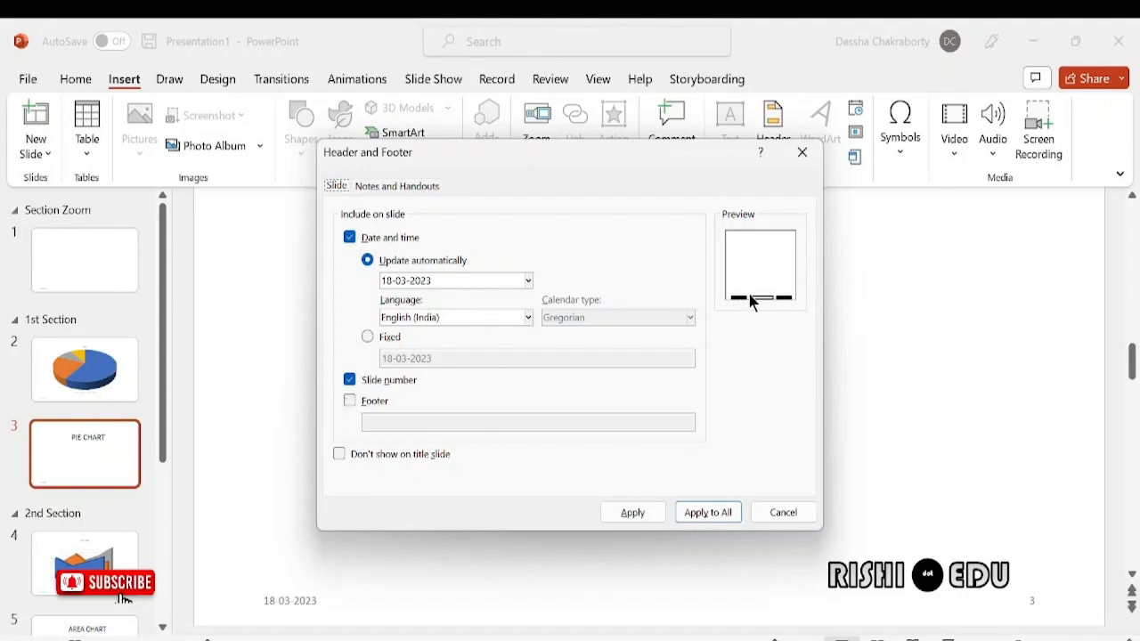
pyautogui.click(348, 401)
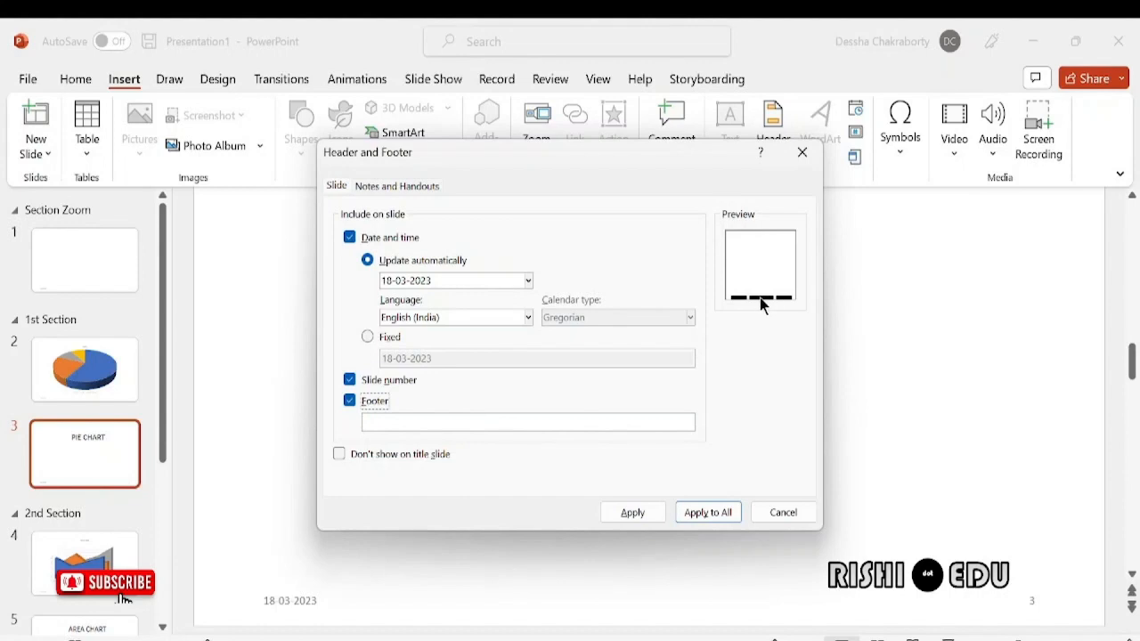
pyautogui.click(476, 420)
pyautogui.press('capslock')
pyautogui.write('P')
pyautogui.press('capslock')
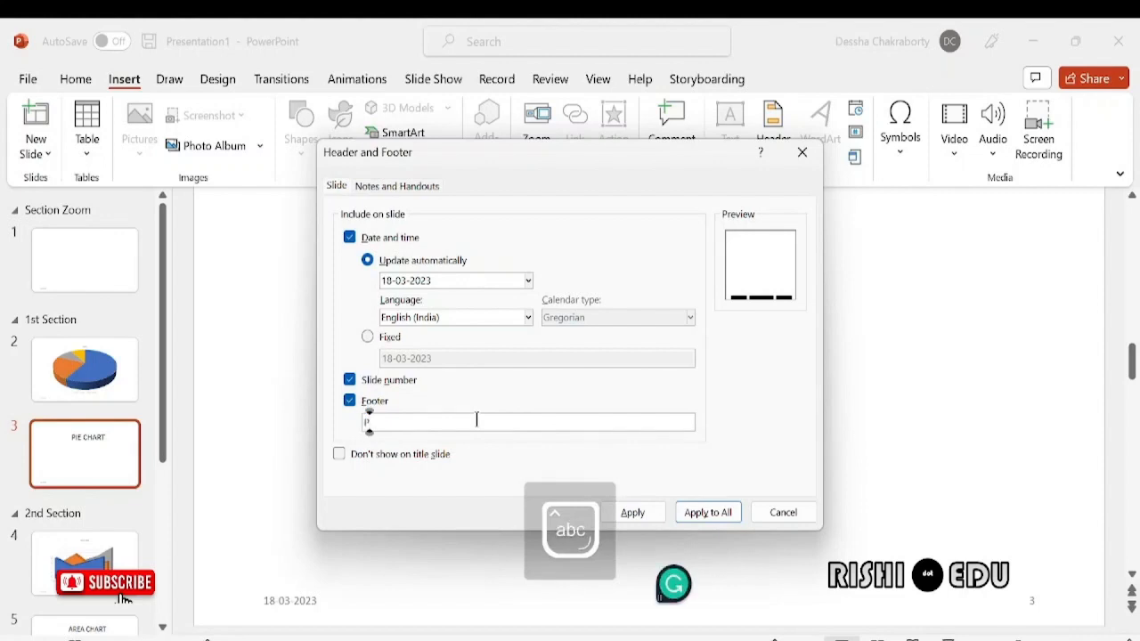
pyautogui.write('ower')
pyautogui.press('capslock')
pyautogui.write('P')
pyautogui.press('capslock')
pyautogui.write('oint')
pyautogui.click(706, 513)
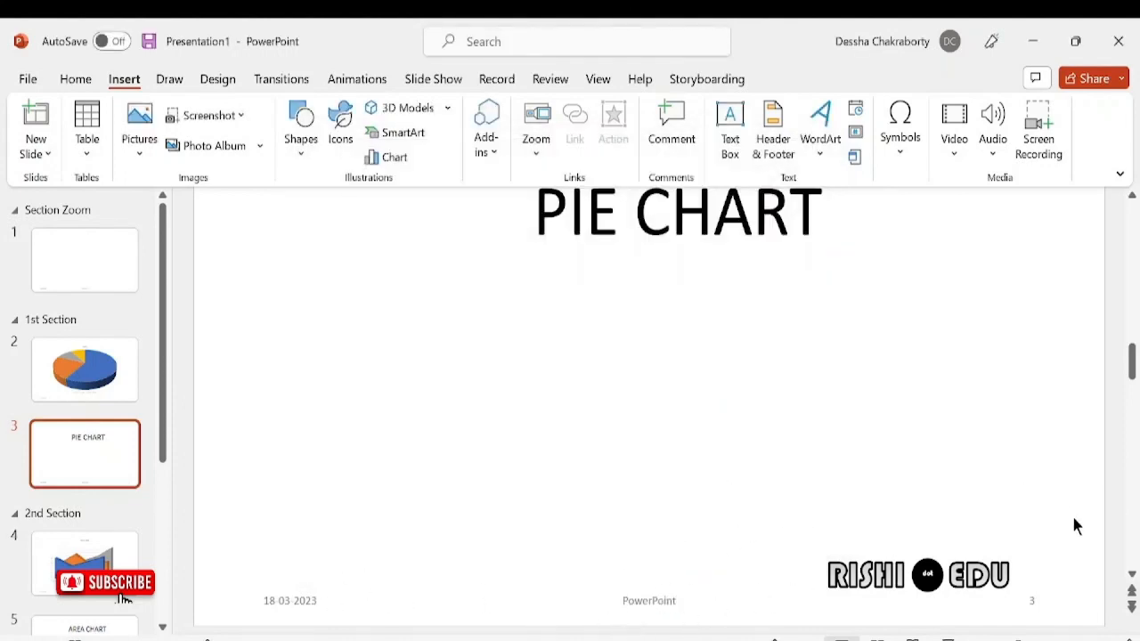
pyautogui.scroll(-5, 1133, 576)
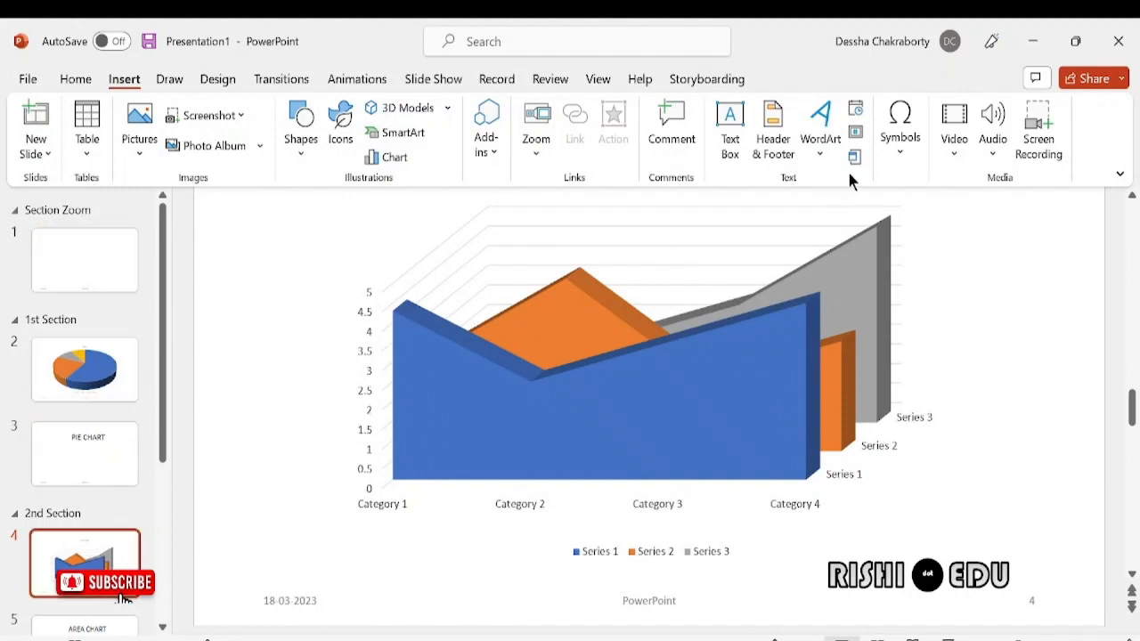
# Include an automatically updating date and the page number on the notes and handouts pages.
pyautogui.click(770, 143)
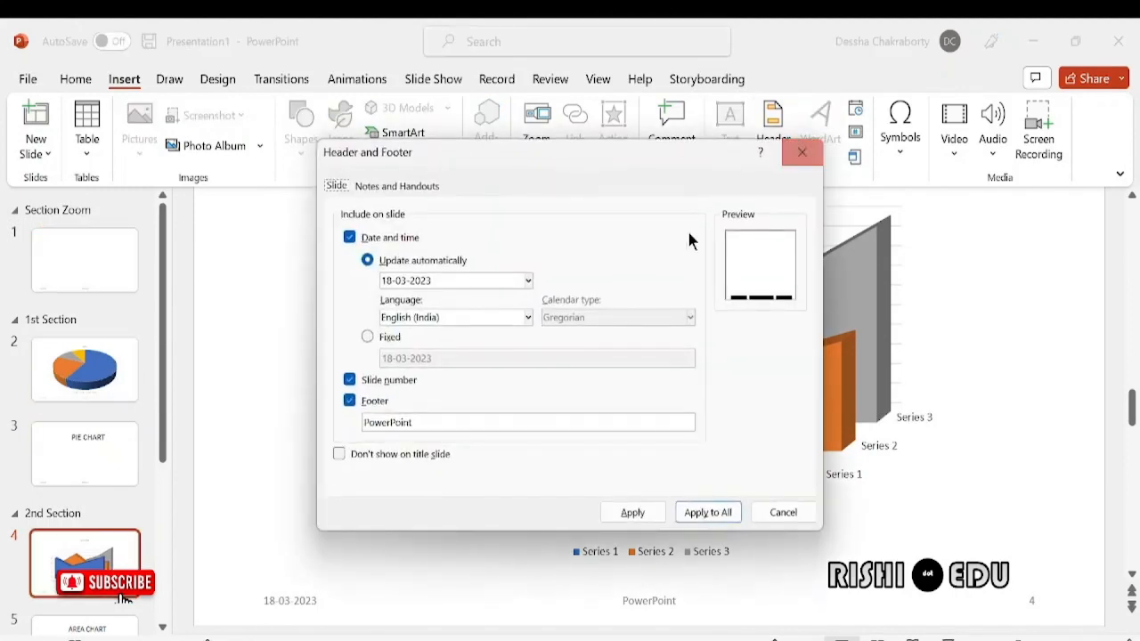
pyautogui.click(399, 188)
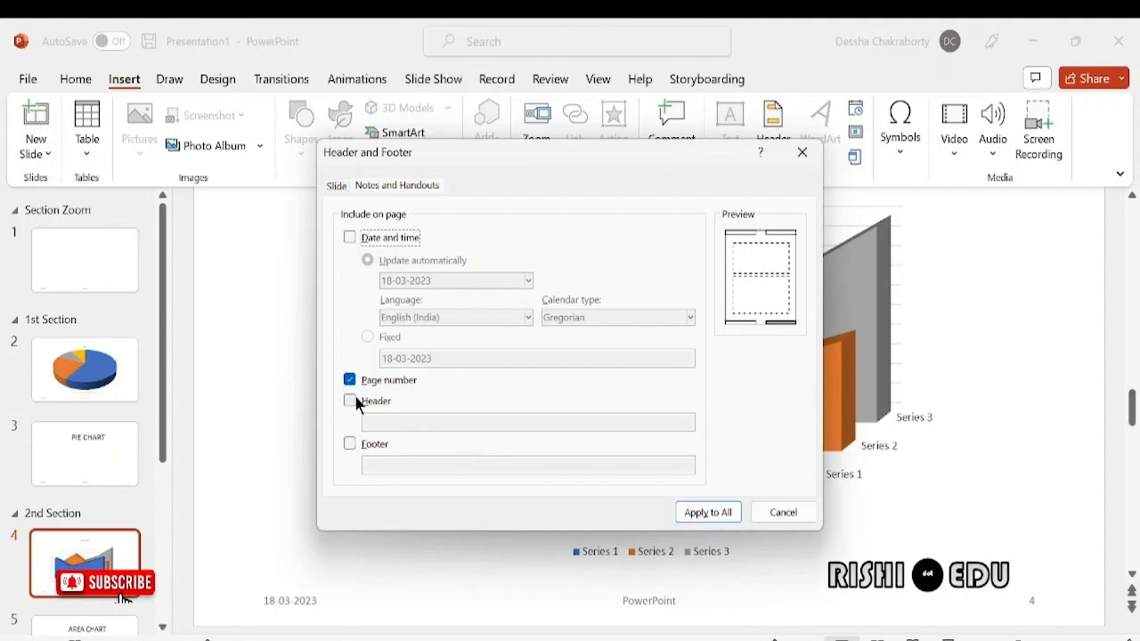
pyautogui.click(350, 238)
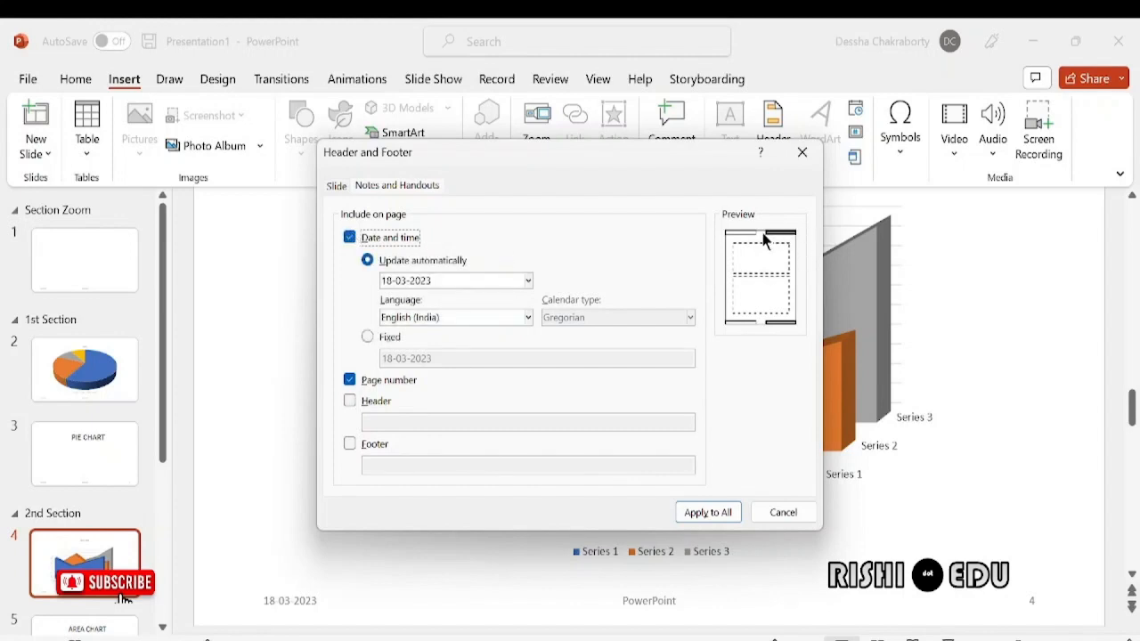
pyautogui.click(350, 237)
pyautogui.click(350, 237)
pyautogui.click(348, 381)
pyautogui.click(348, 382)
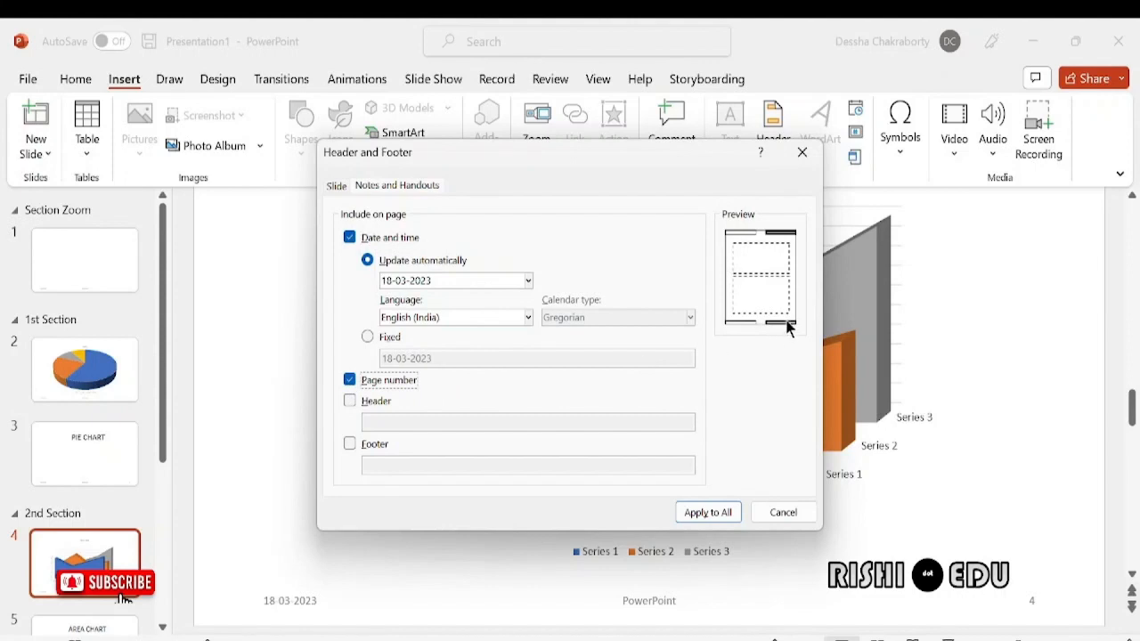
# Enable the header for notes and handouts and set its text to "PowerPoint".
pyautogui.click(350, 402)
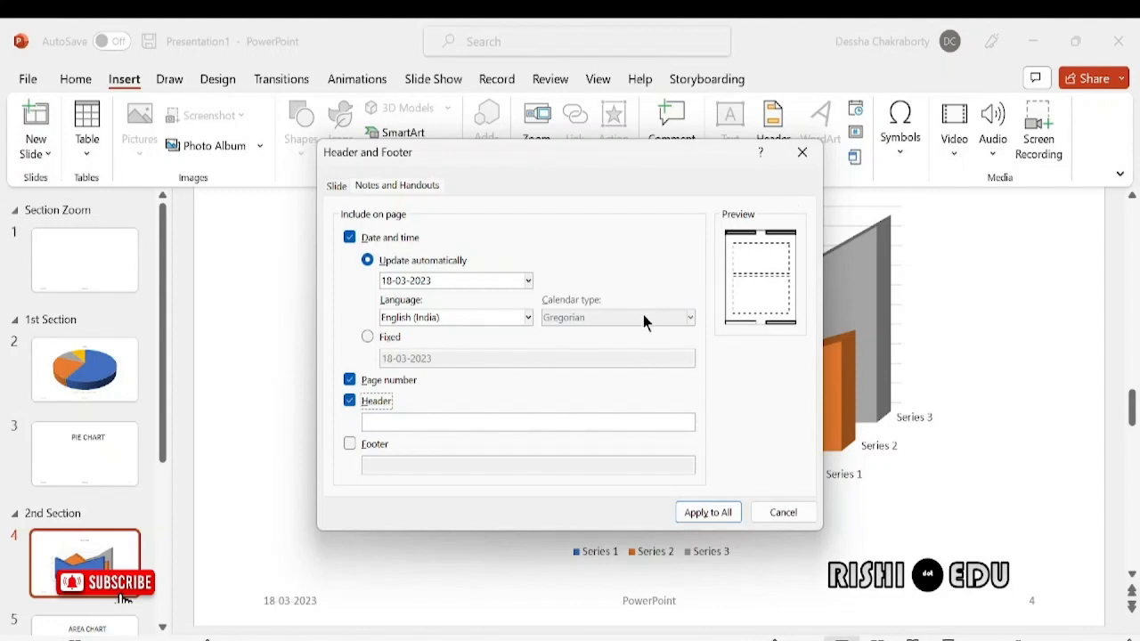
pyautogui.click(423, 418)
pyautogui.press('capslock')
pyautogui.write('P')
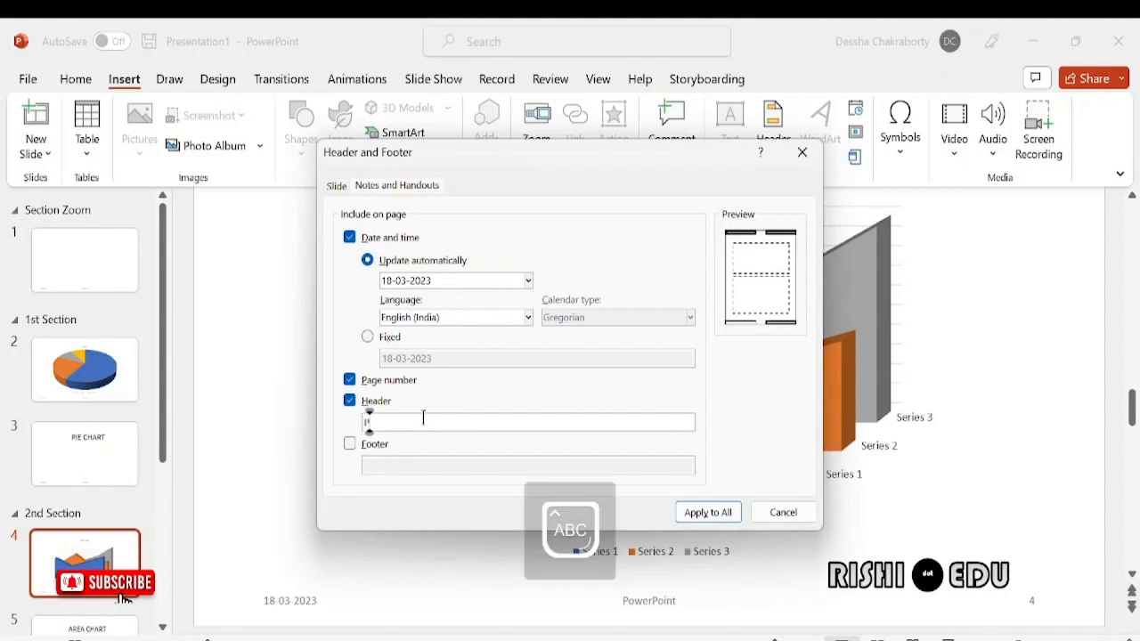
pyautogui.press('capslock')
pyautogui.write('we')
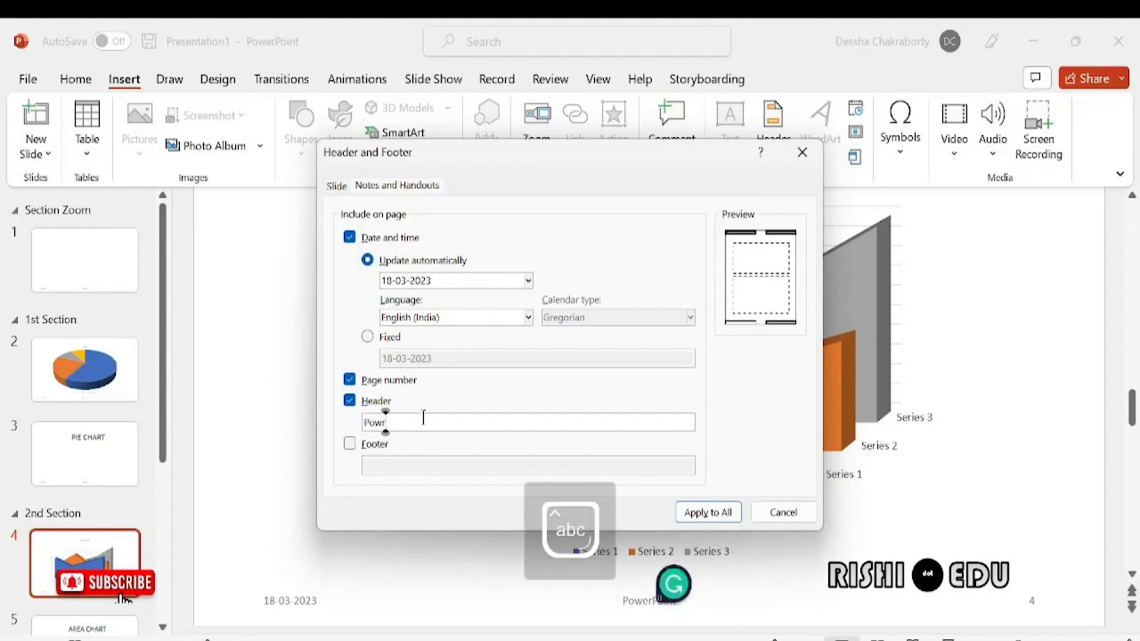
pyautogui.press('BackSpace')
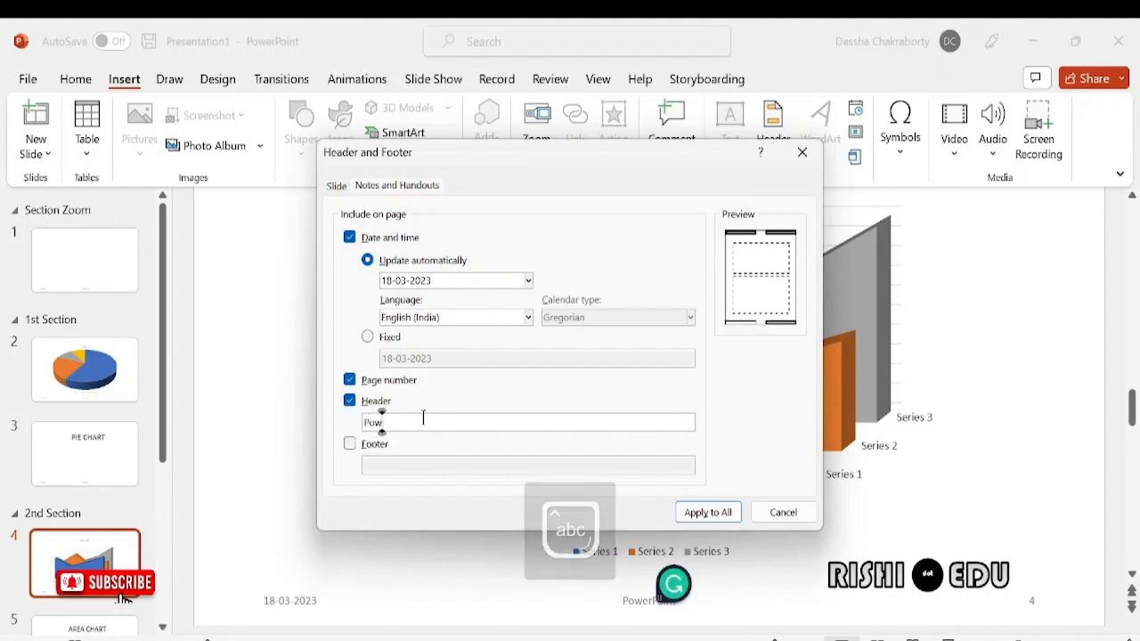
pyautogui.write('er')
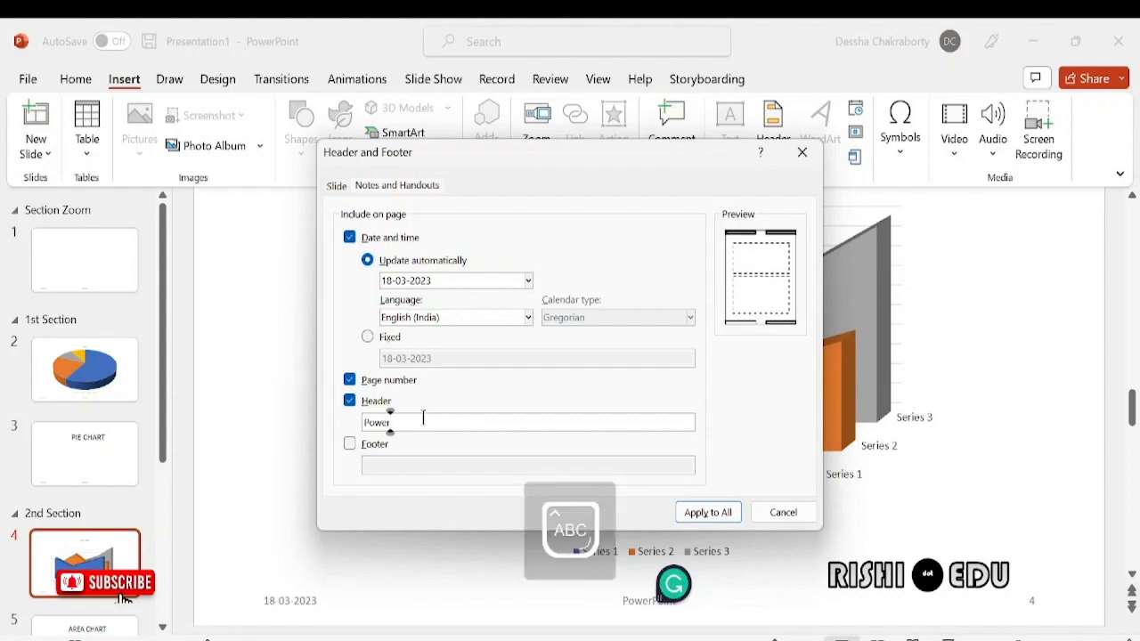
pyautogui.write('Point')
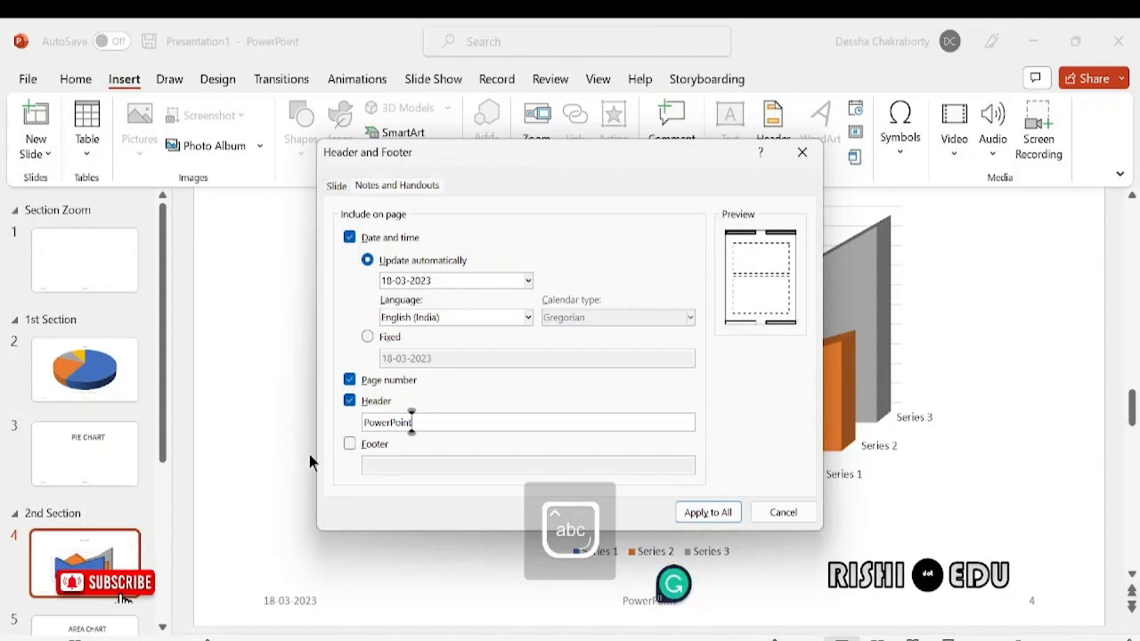
# Enable the footer for the notes and handouts pages.
pyautogui.click(349, 443)
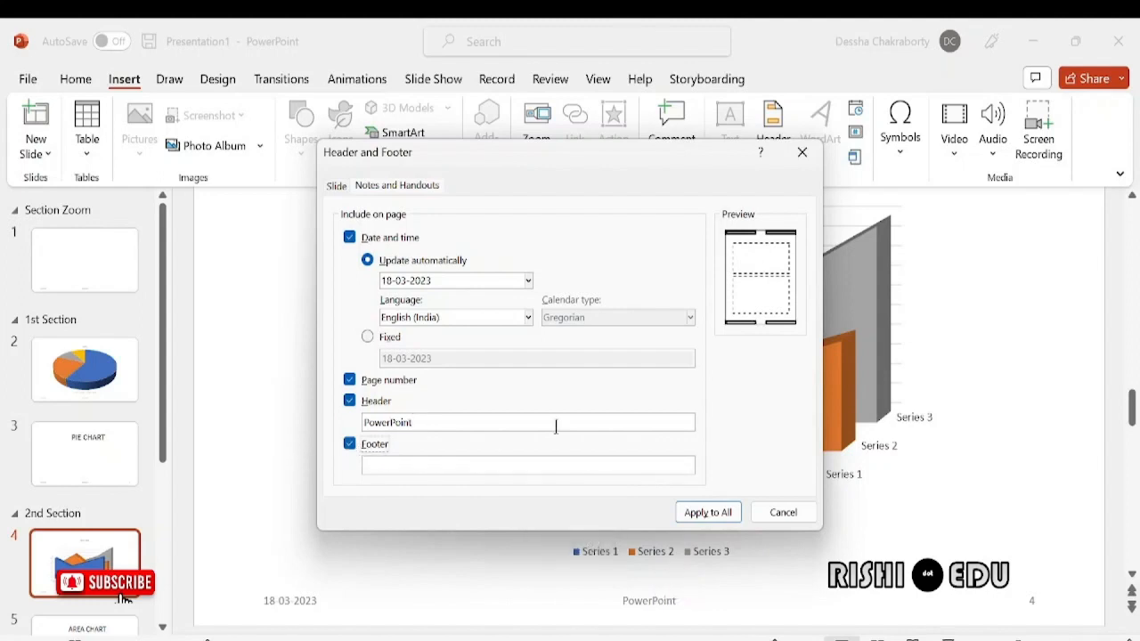